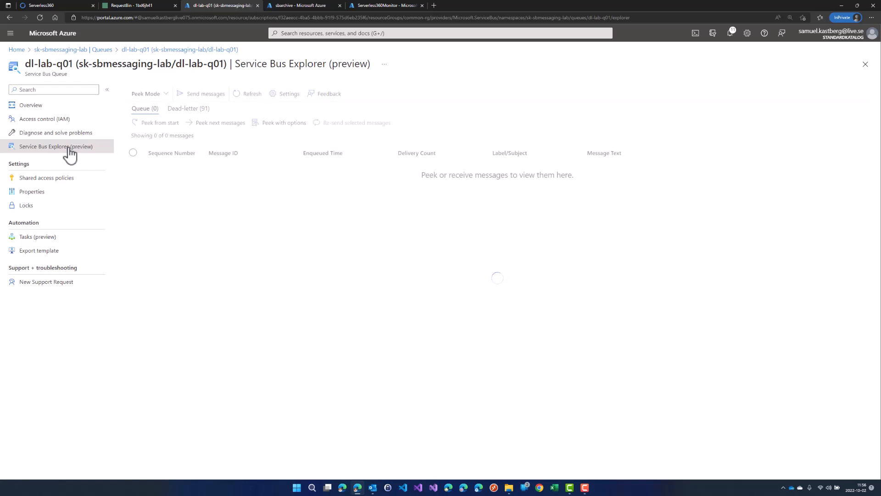
# Peek the dead-letter messages of queue dl-lab-q01 from the start and inspect the properties of the first three messages.
pyautogui.click(187, 110)
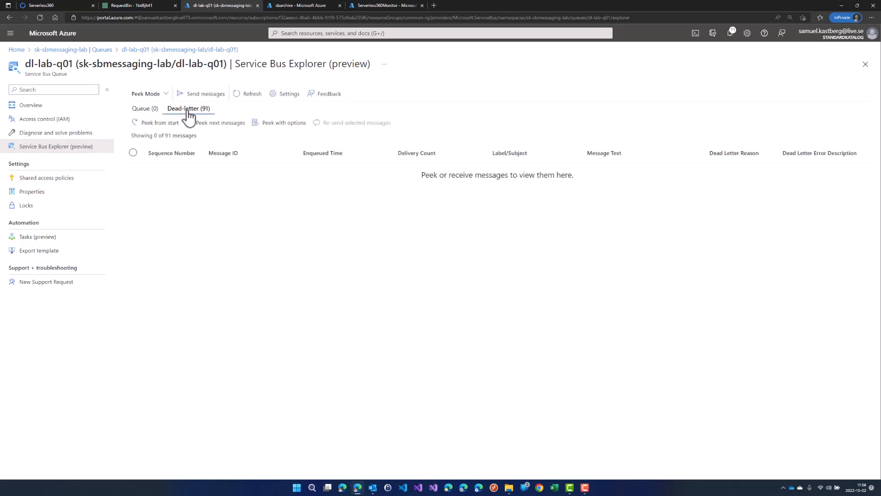
pyautogui.click(159, 123)
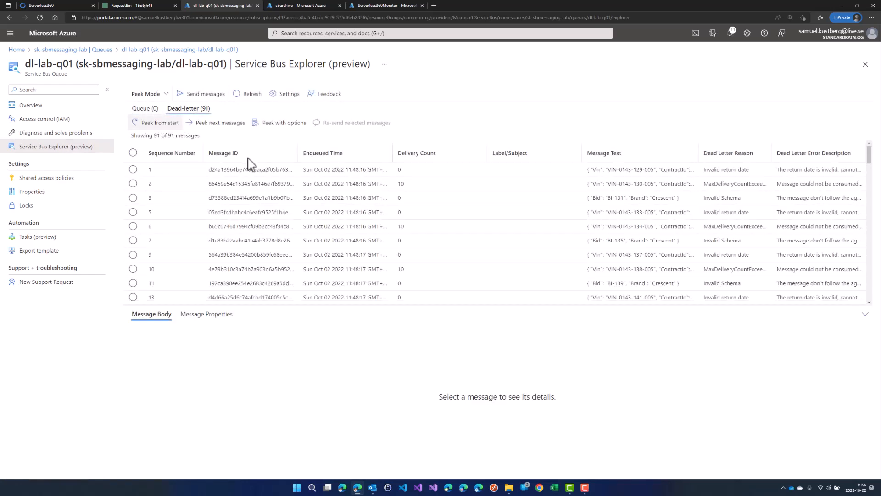
pyautogui.click(254, 170)
pyautogui.click(218, 316)
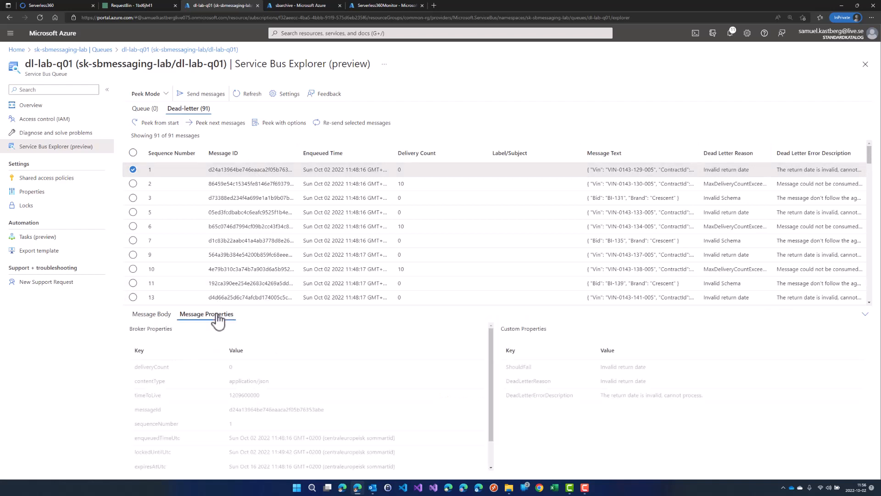
pyautogui.click(213, 316)
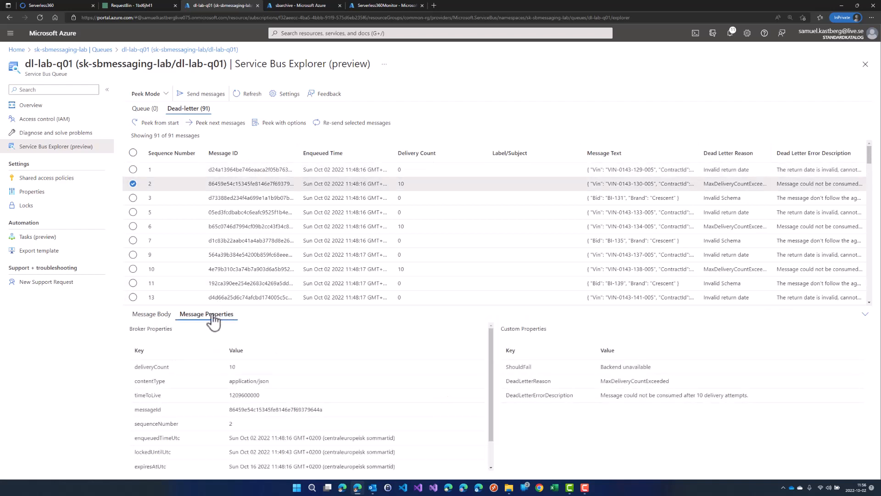
pyautogui.click(207, 199)
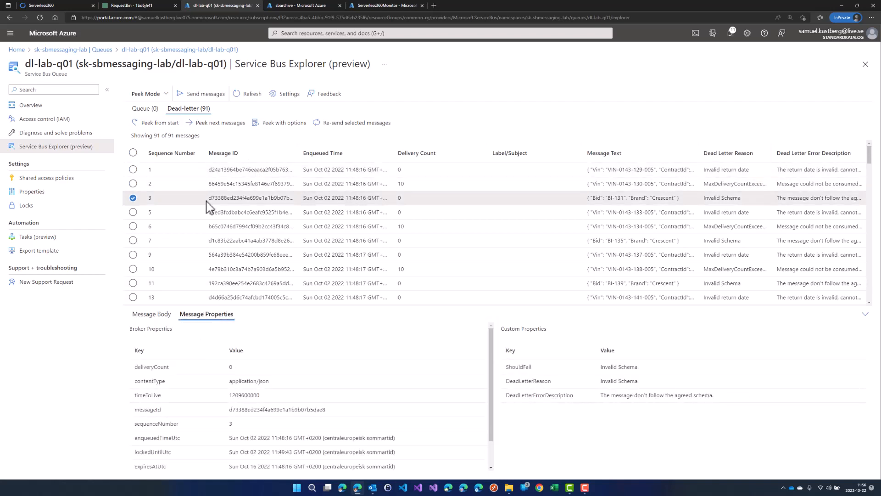
pyautogui.click(163, 318)
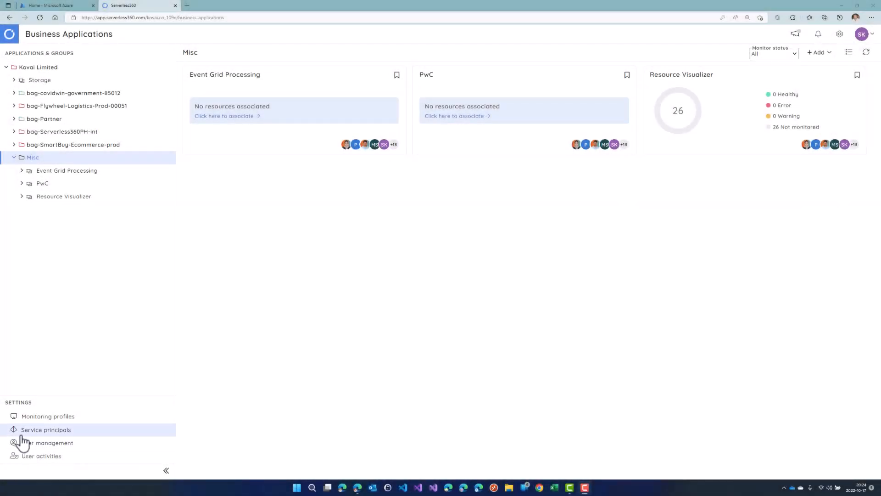
# In Serverless360, validate the Kovai Monitoring Sk demo service principal and update it with the MCT access policy for the Misc group.
pyautogui.click(21, 433)
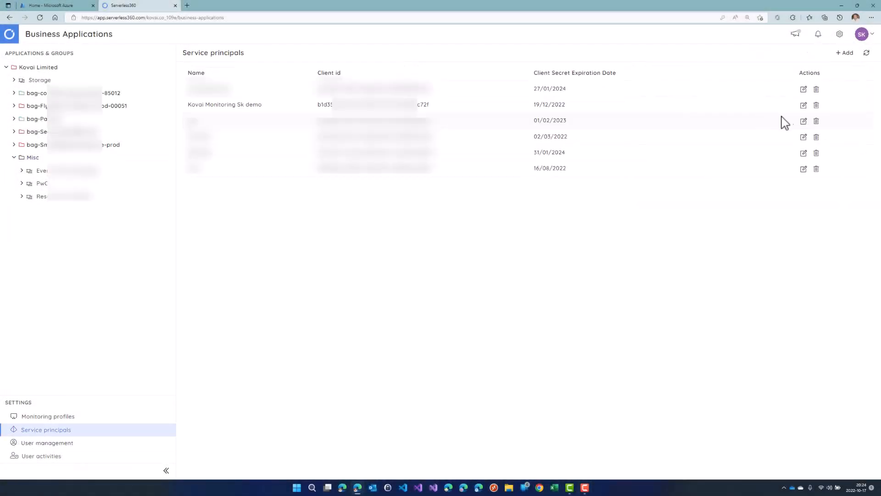
pyautogui.click(803, 106)
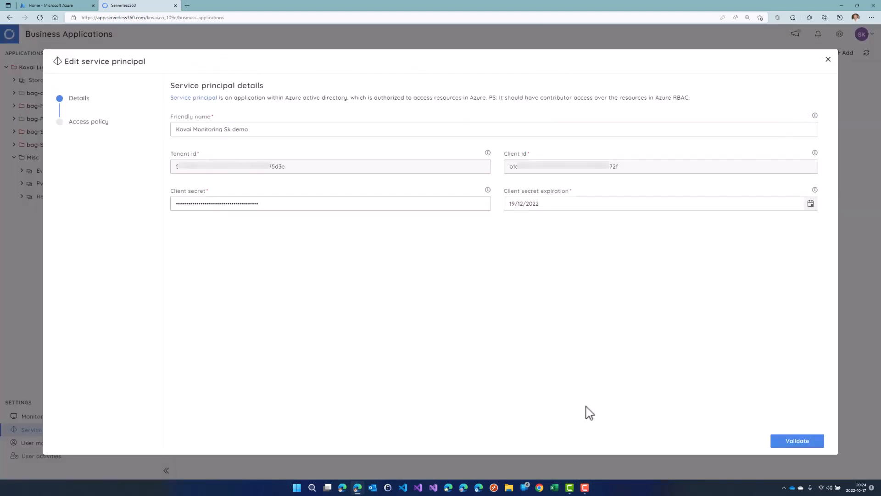
pyautogui.click(787, 444)
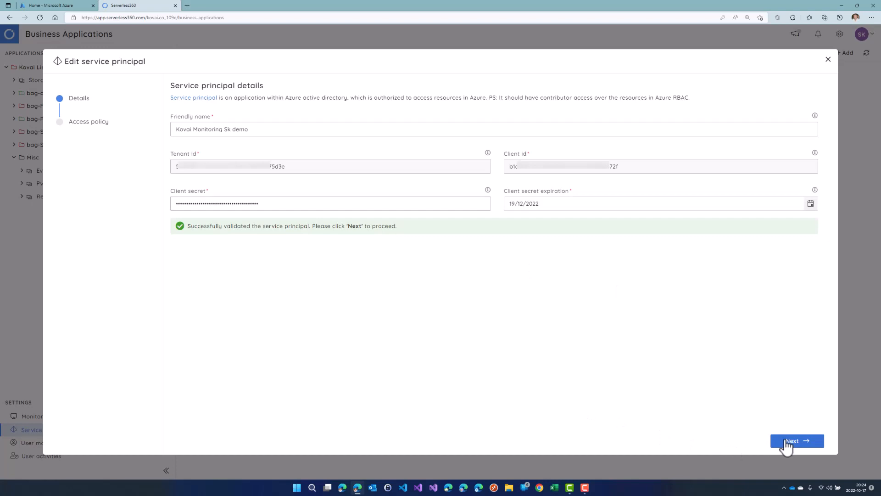
pyautogui.click(787, 442)
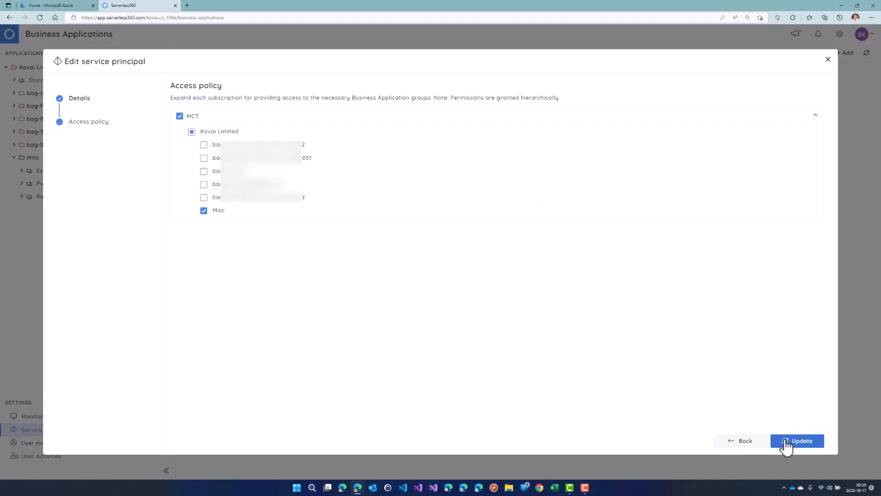
pyautogui.click(786, 443)
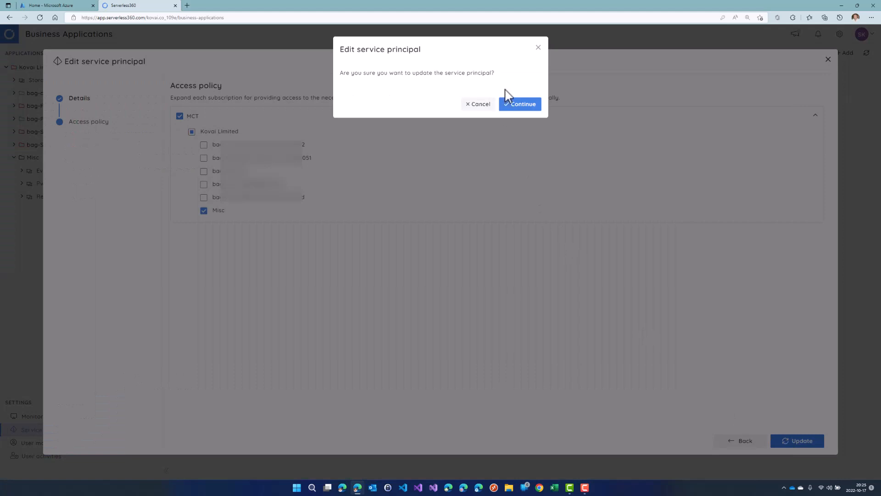
pyautogui.click(521, 105)
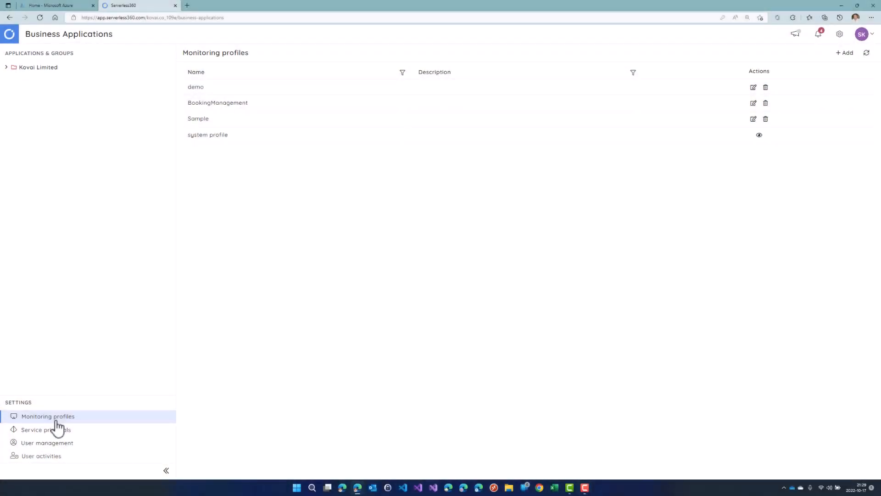
# Add a monitoring profile SK Deadletter Profile with a description, enabling both dead-letter count metrics for Service Bus Queue, and save it.
pyautogui.click(842, 53)
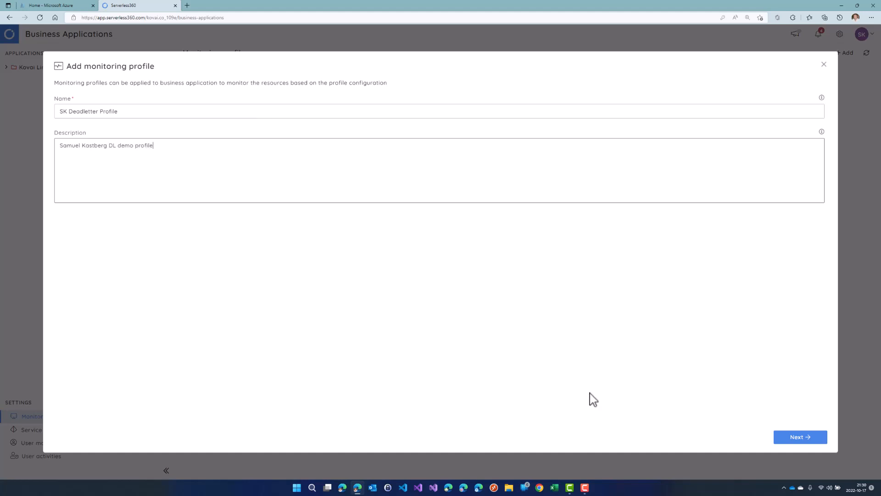
pyautogui.click(788, 440)
pyautogui.scroll(-4, 97, 321)
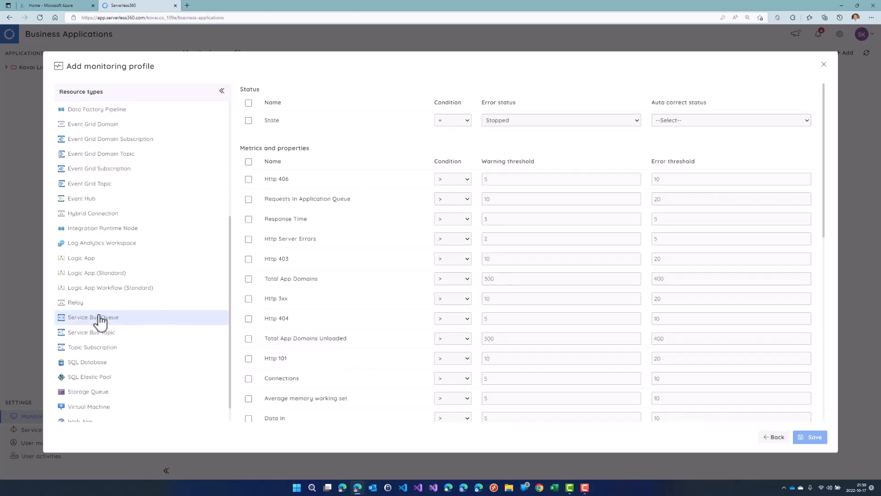
pyautogui.click(99, 321)
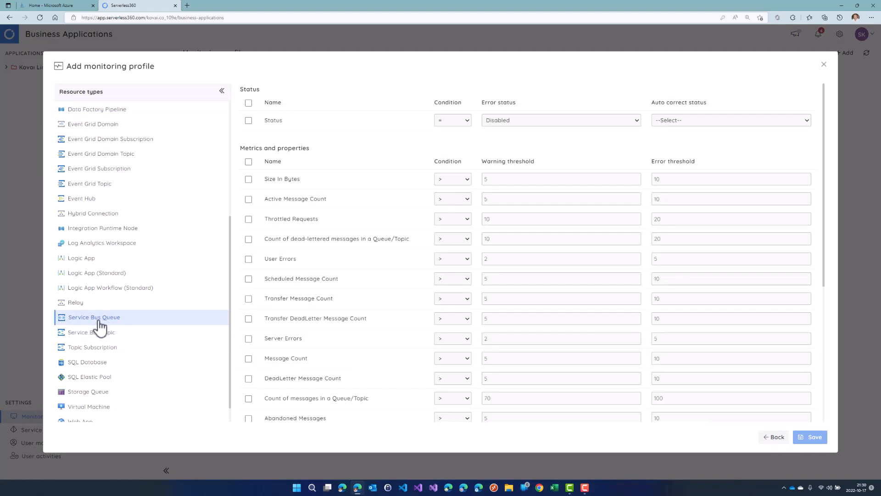
pyautogui.click(249, 239)
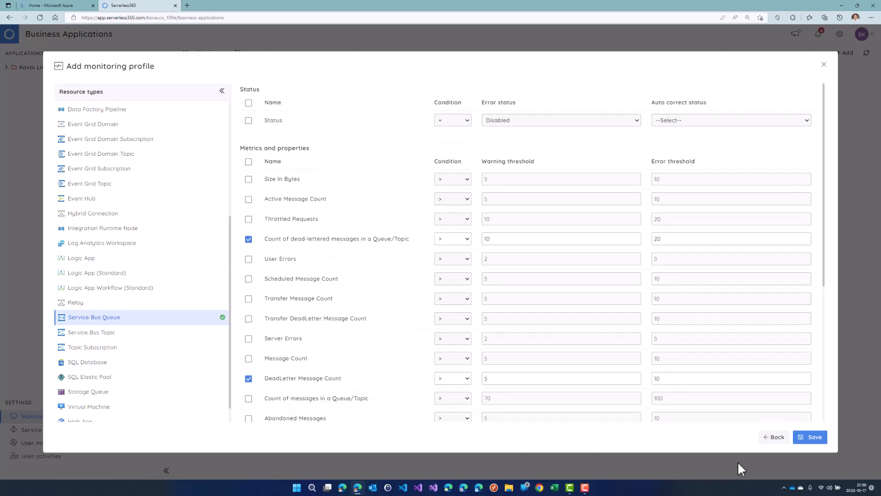
pyautogui.click(814, 445)
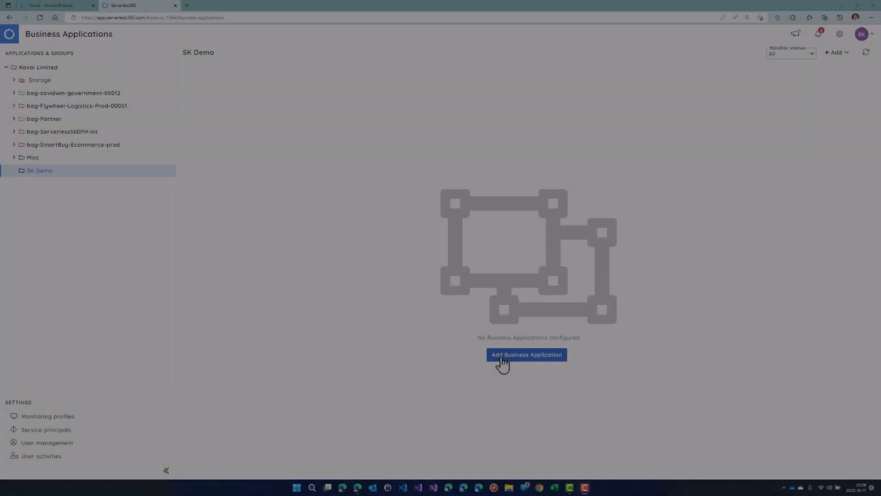
# Start a business application named SK Demo application in SK Demo, using the MCT subscription of the Kovai Monitoring Sk demo service principal.
pyautogui.click(502, 358)
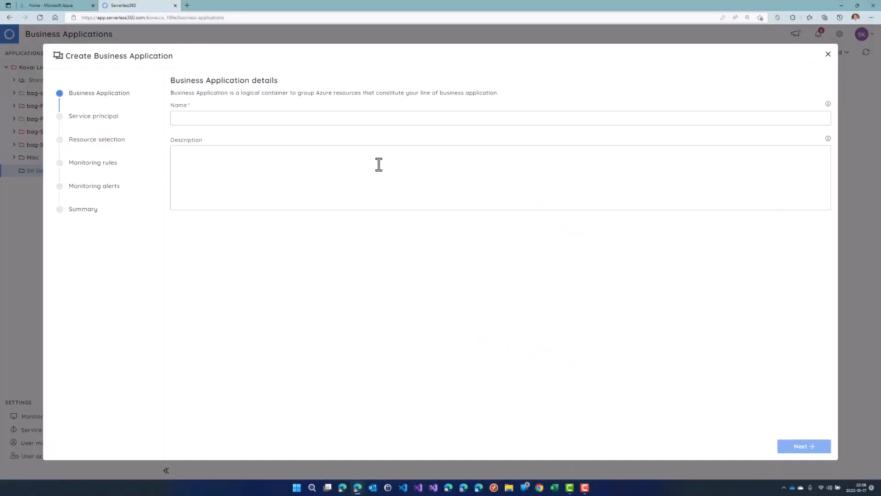
pyautogui.click(329, 119)
pyautogui.write('SK Demo application')
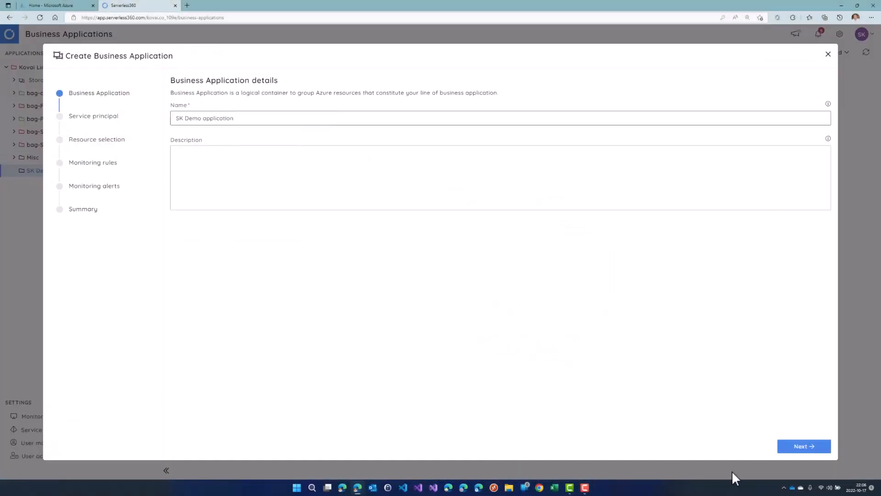
pyautogui.click(805, 447)
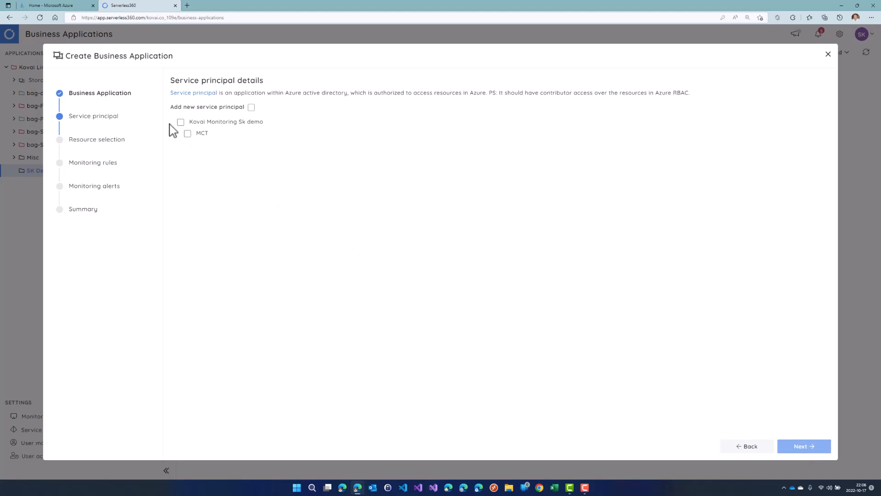
pyautogui.click(188, 134)
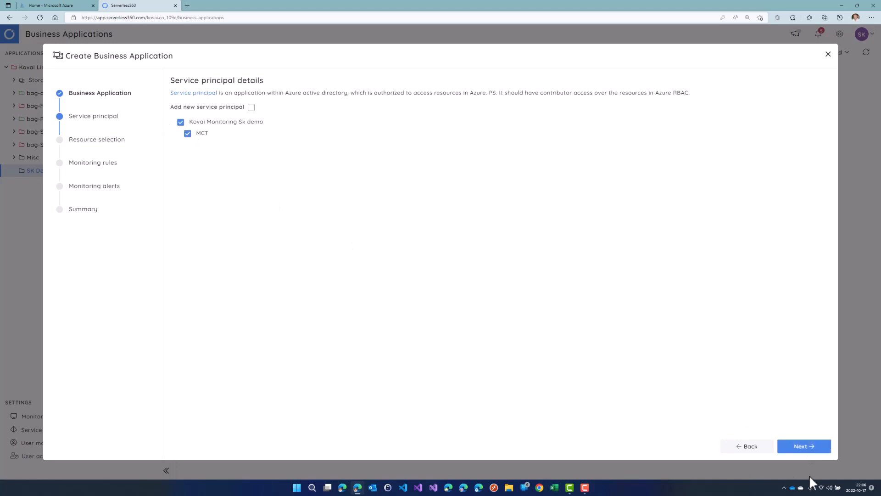
pyautogui.click(813, 448)
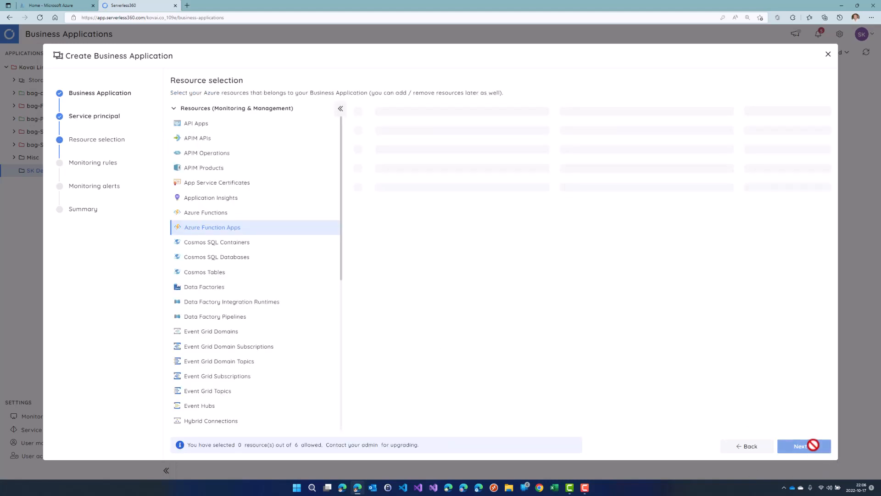
# Add the Service Bus queues dl-lab-q01, dl-lab-q02 and dl-lab-q03 to the business application's resources.
pyautogui.scroll(-5, 271, 389)
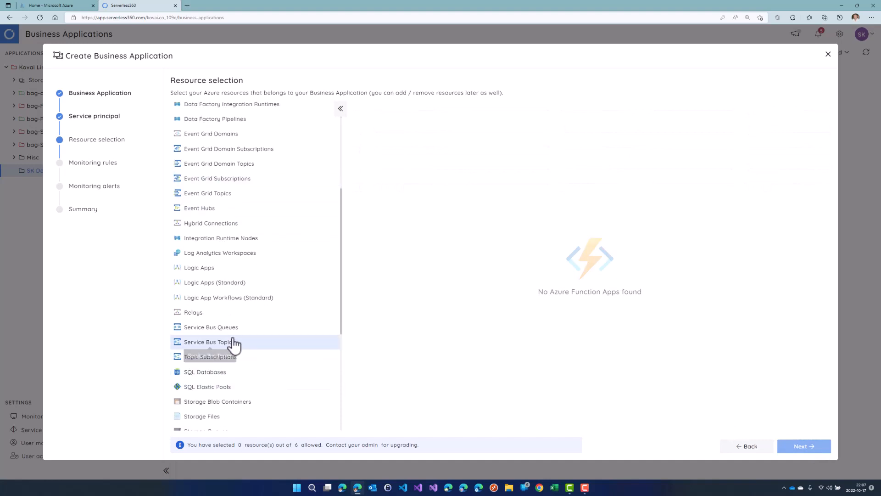
pyautogui.click(229, 331)
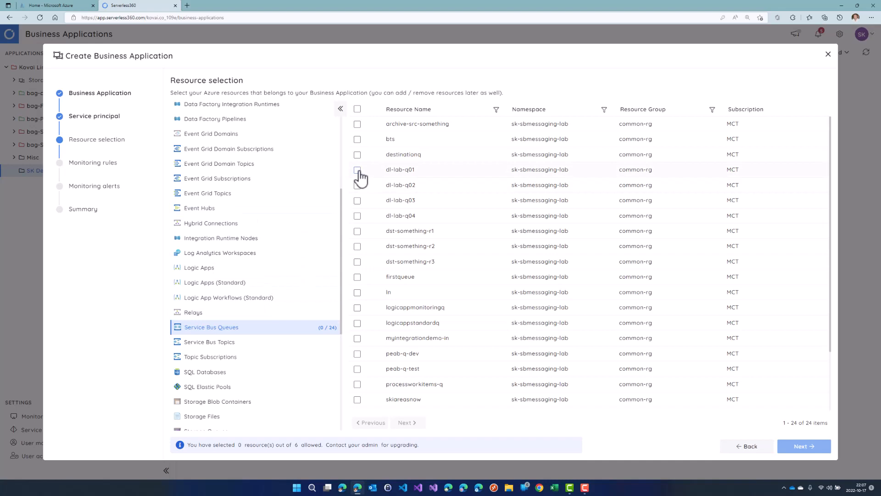
pyautogui.click(357, 169)
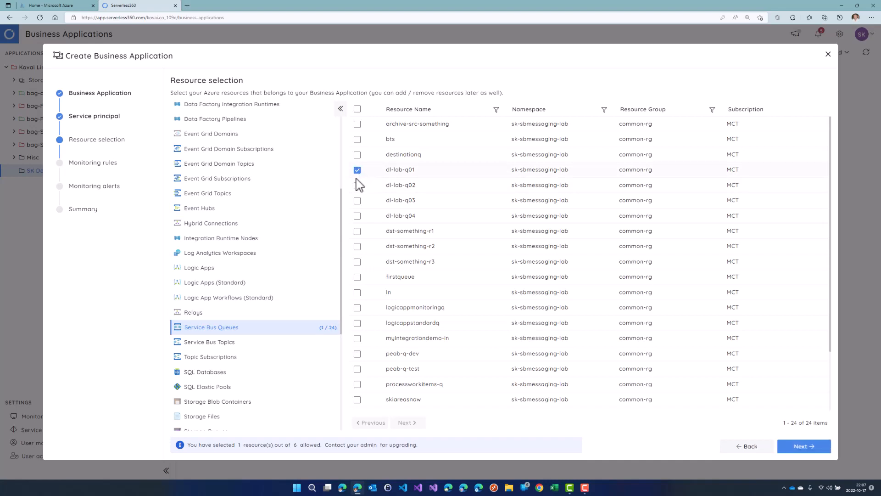
pyautogui.click(357, 184)
pyautogui.click(357, 200)
pyautogui.click(798, 449)
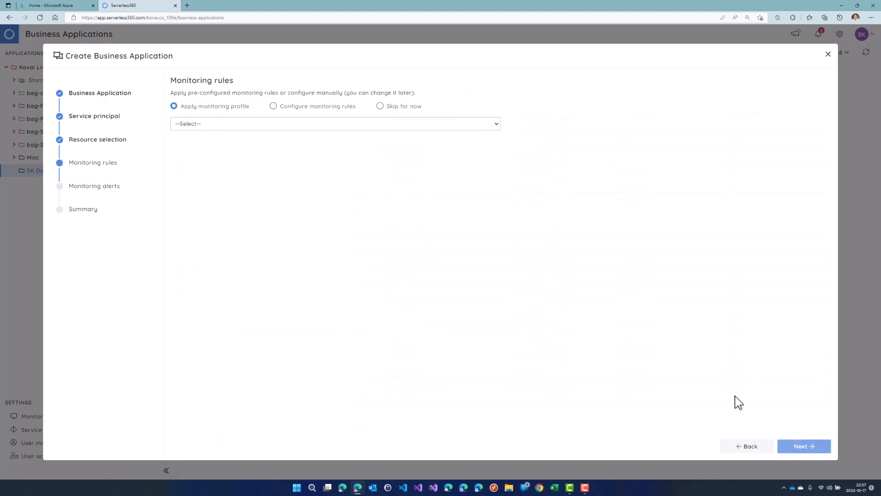
# Apply the SK Deadletter Profile as the business application's monitoring rules.
pyautogui.click(494, 126)
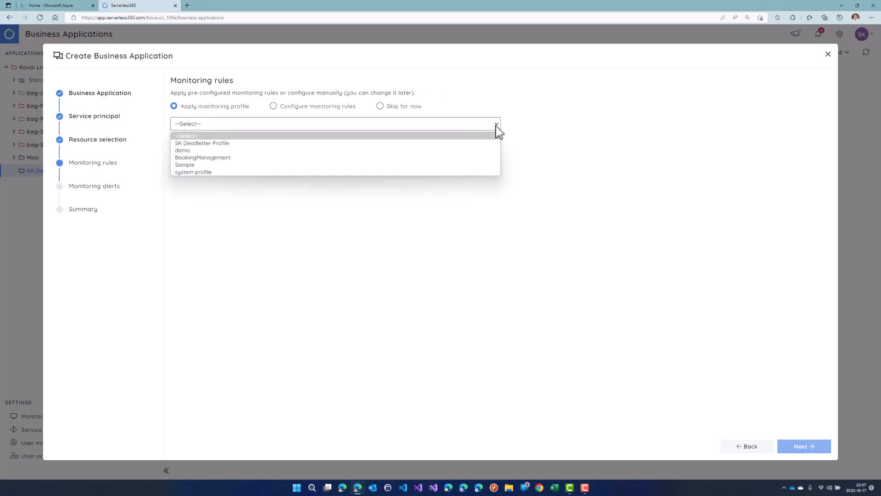
pyautogui.click(340, 143)
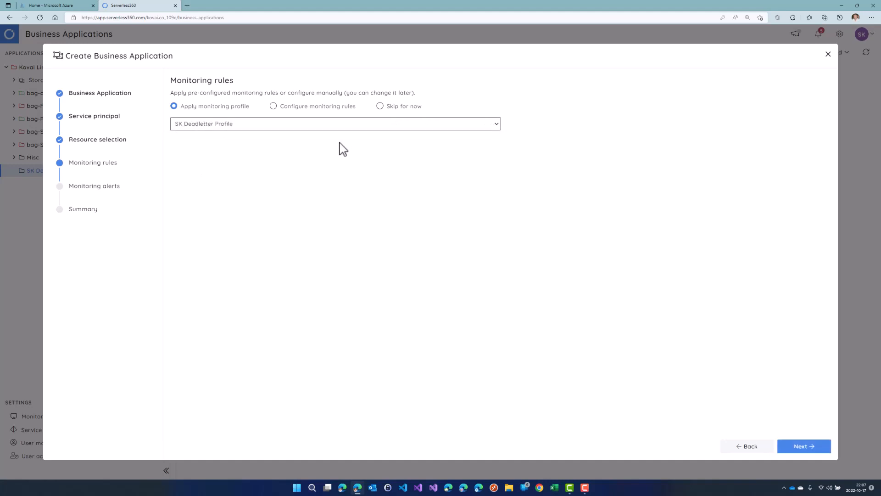
pyautogui.click(801, 447)
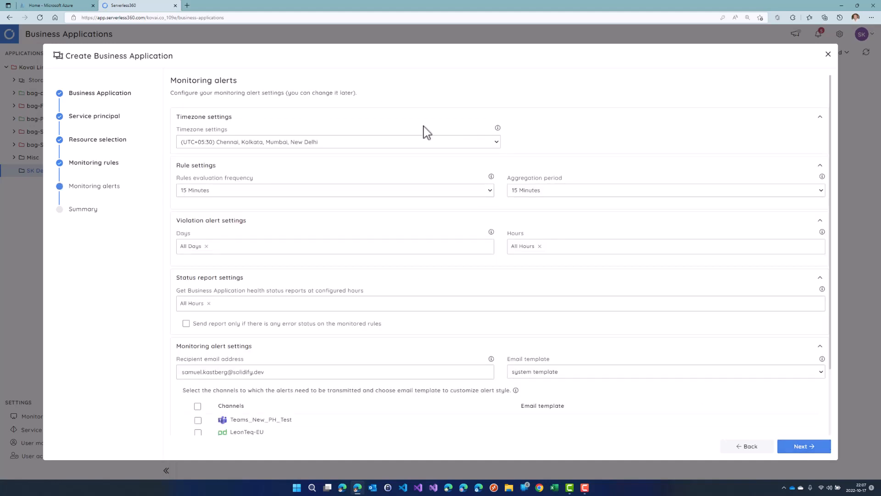
# Set the alert timezone to (UTC+01:00) Amsterdam, Berlin, Bern, Rome, Stockholm, Vienna and the aggregation period to 30 Minutes.
pyautogui.click(453, 143)
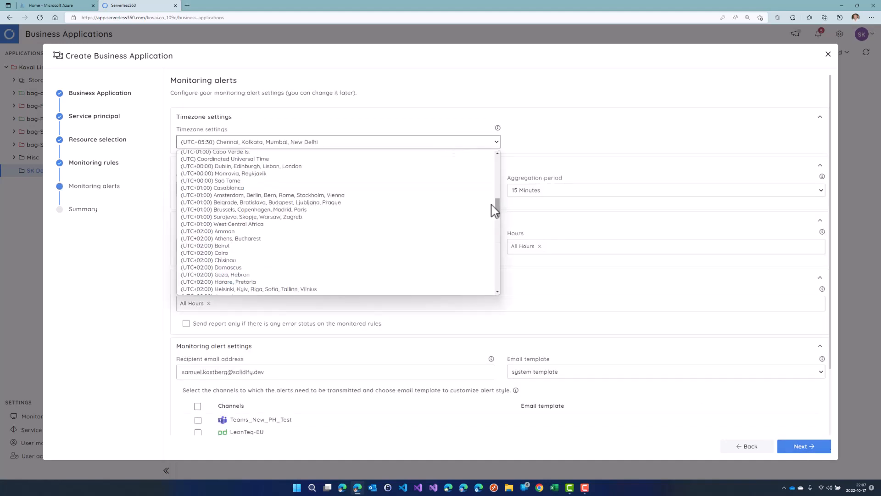
pyautogui.click(386, 195)
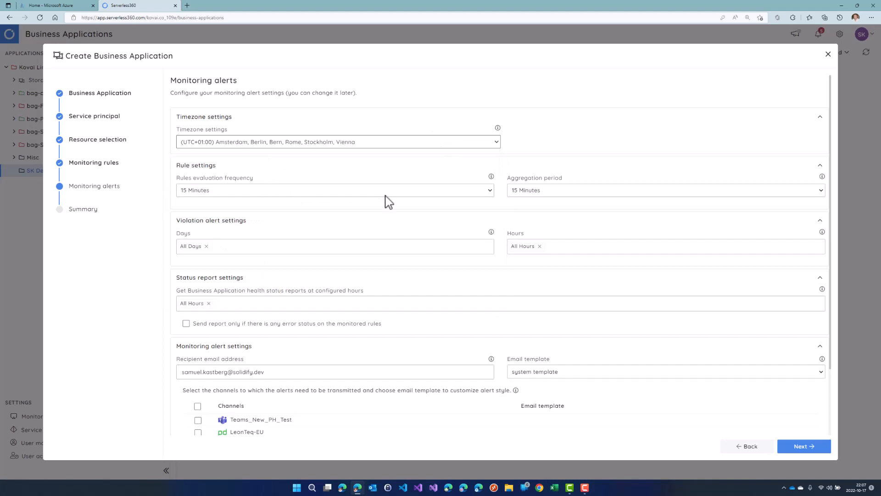
pyautogui.click(553, 198)
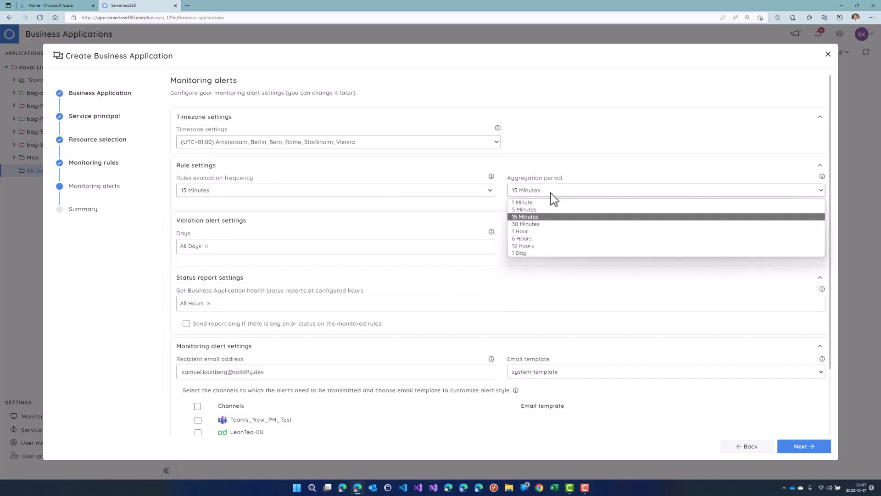
pyautogui.click(545, 223)
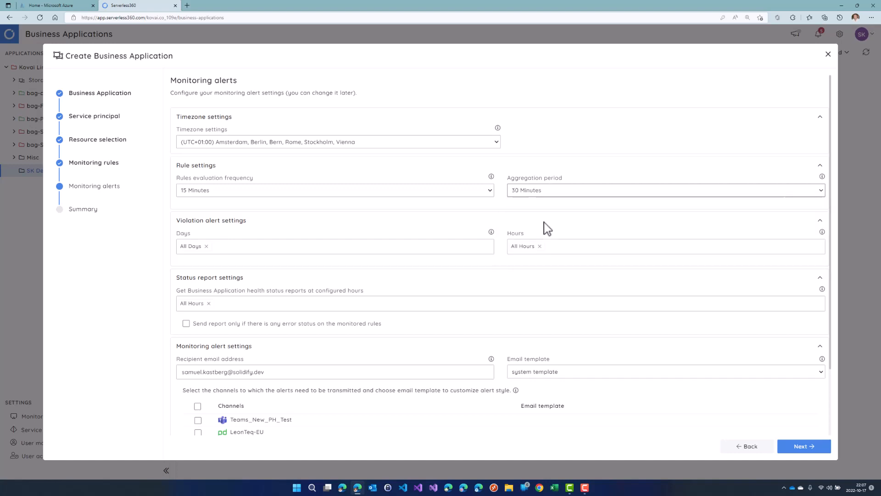
# Replace All Hours in the violation alert settings with 06:00, 08:00, 10:00 and 23:00.
pyautogui.click(539, 246)
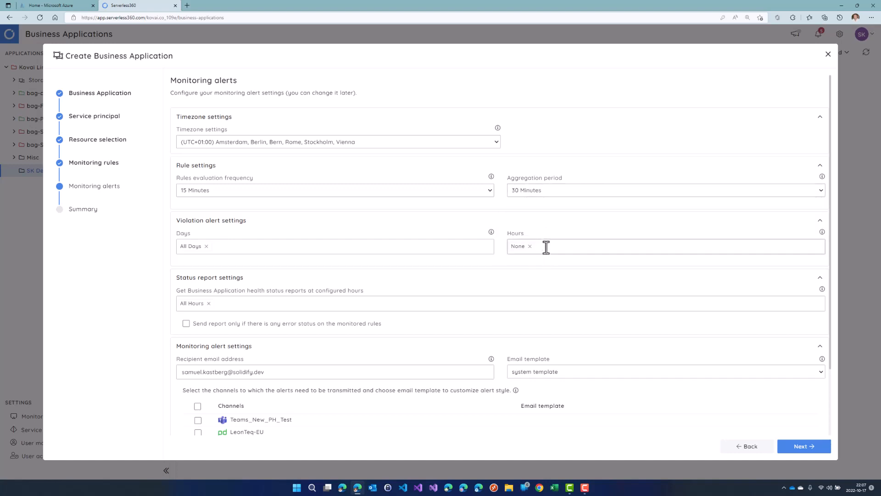
pyautogui.click(546, 248)
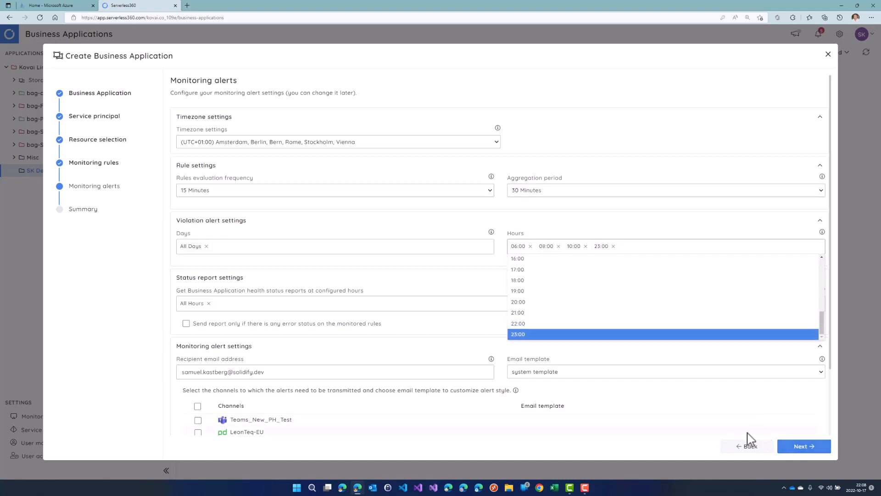
# Send status reports only if there is any error status on the monitored rules, and create the business application.
pyautogui.click(677, 405)
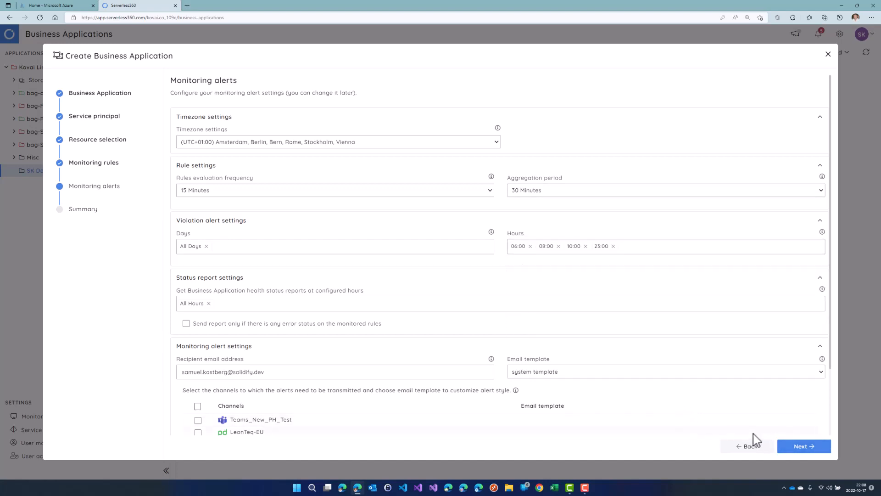
pyautogui.click(302, 323)
pyautogui.click(802, 448)
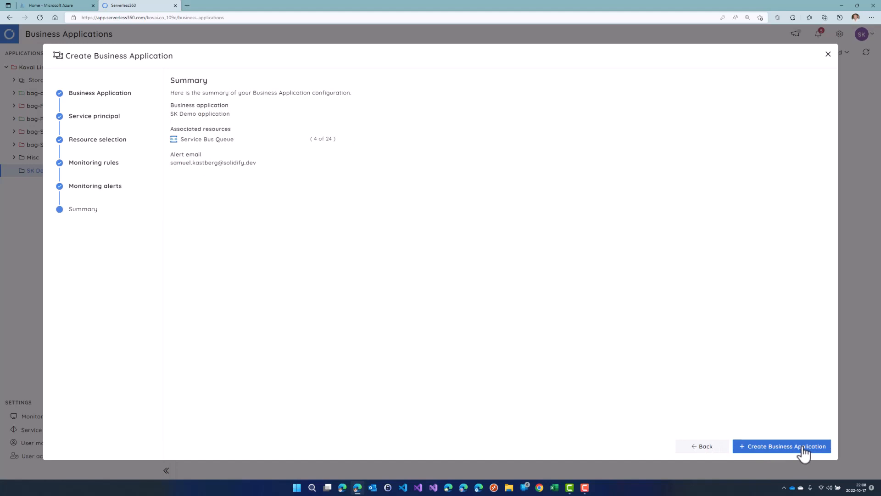
pyautogui.click(803, 448)
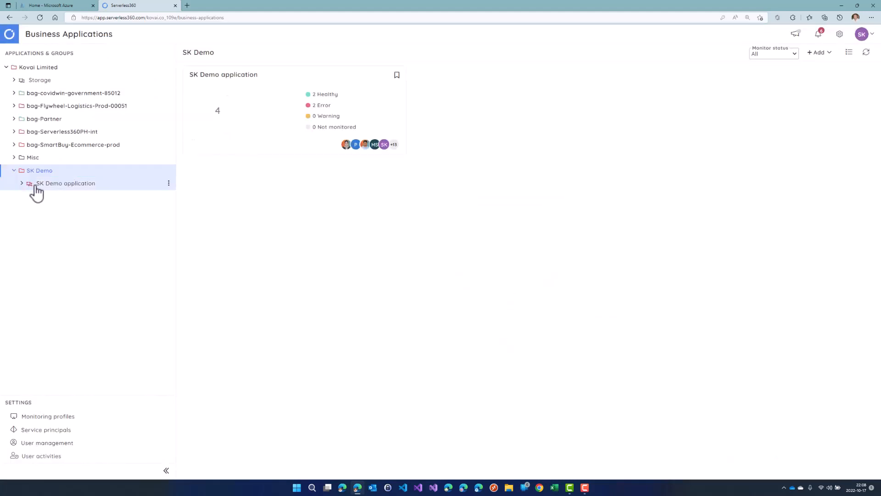
# Open the new SK Demo application and expand its resources.
pyautogui.click(40, 187)
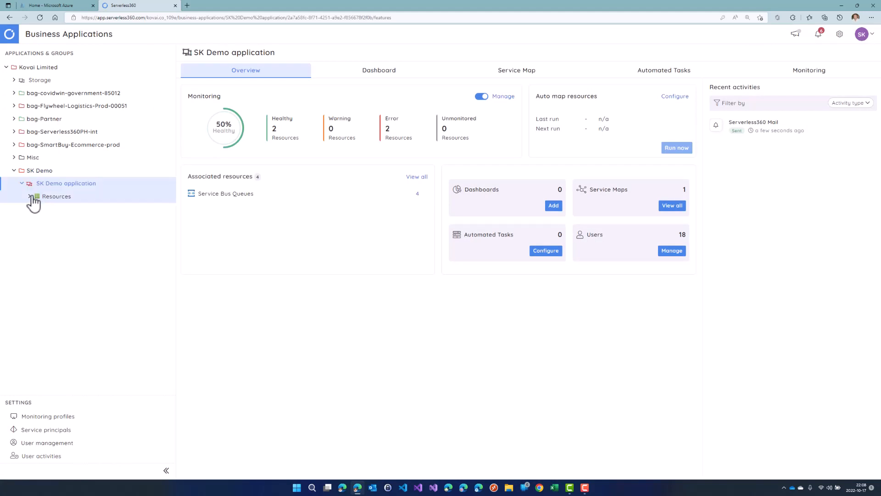
pyautogui.click(32, 200)
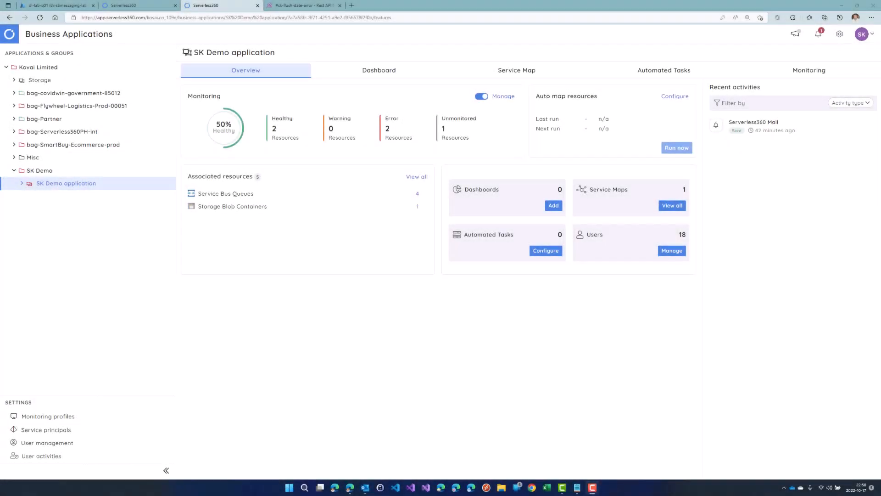
# Start a Service Bus dead-letter processing task for the SK Demo application, named "Send Invalid Date Errors To Beeceptor".
pyautogui.click(674, 76)
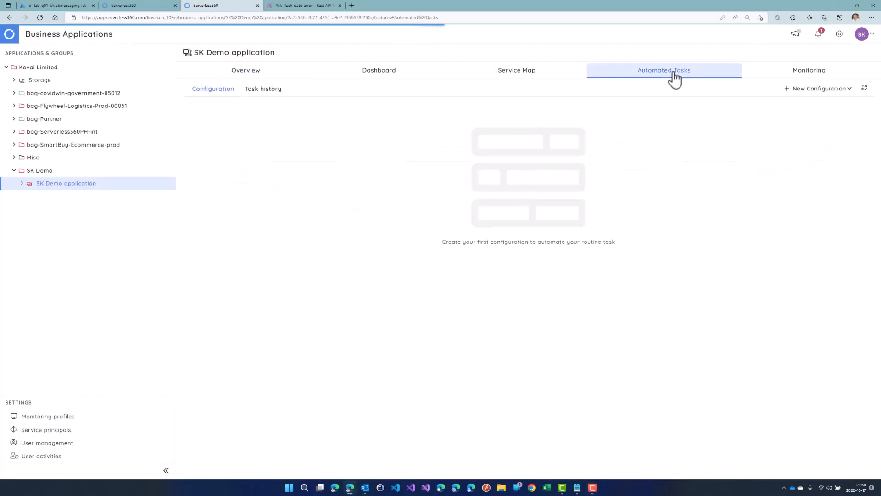
pyautogui.click(815, 92)
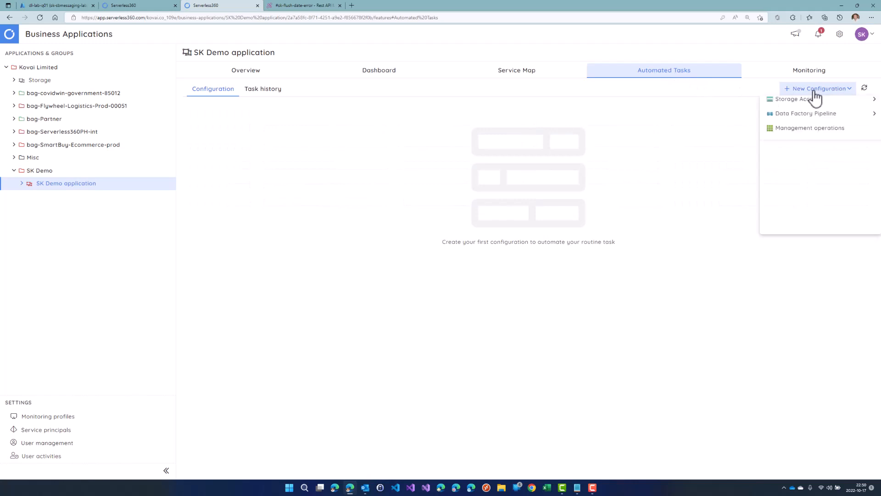
pyautogui.moveTo(804, 108)
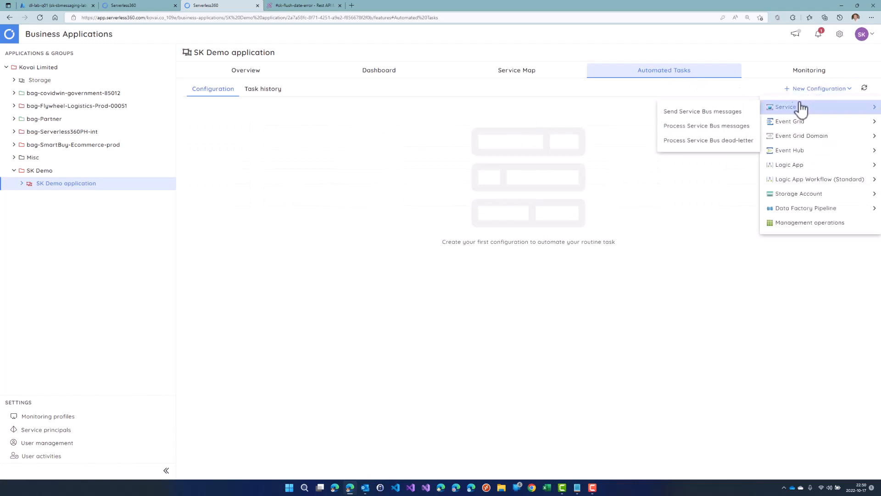
pyautogui.click(704, 142)
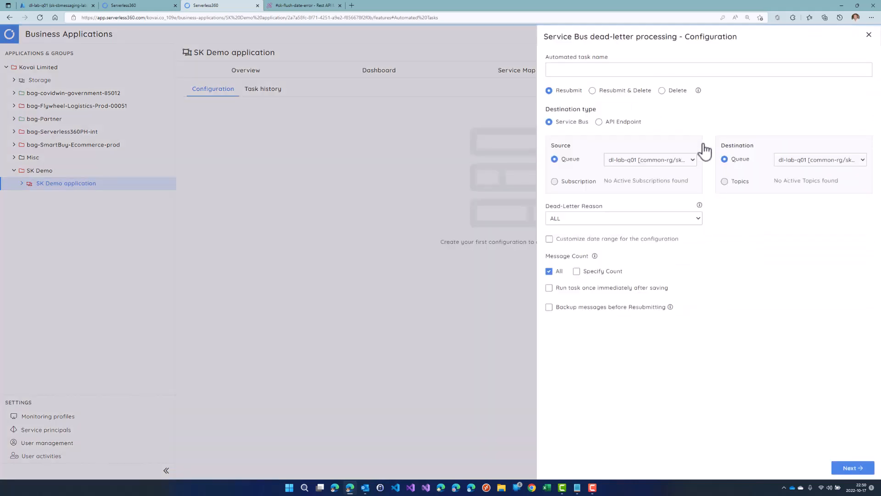
pyautogui.click(622, 69)
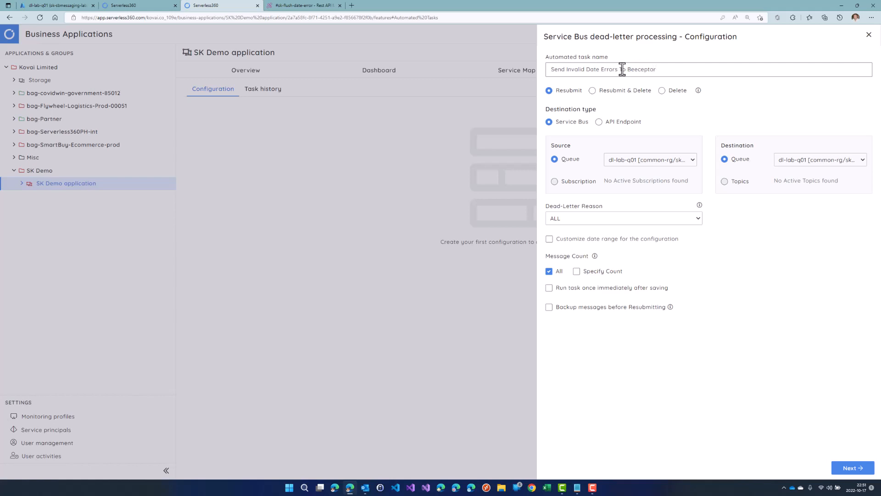
# Choose API Endpoint as the task's destination type and dl-lab-q01 as the source queue.
pyautogui.click(600, 122)
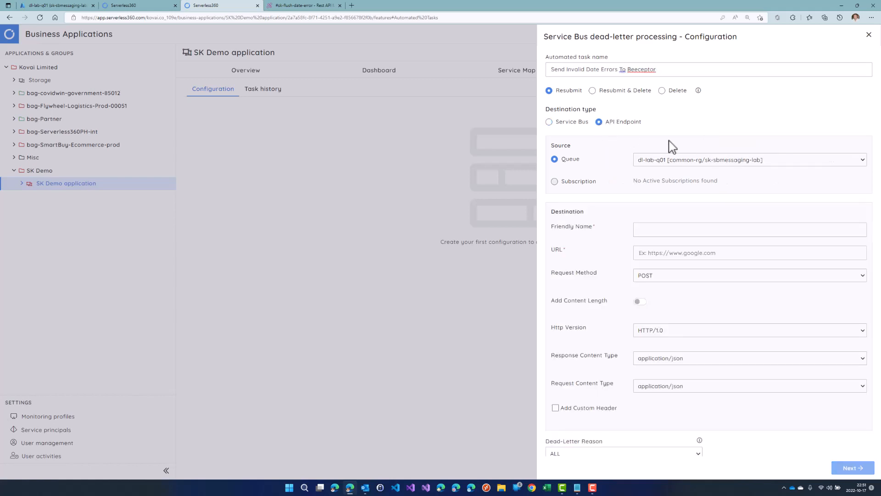
pyautogui.click(742, 166)
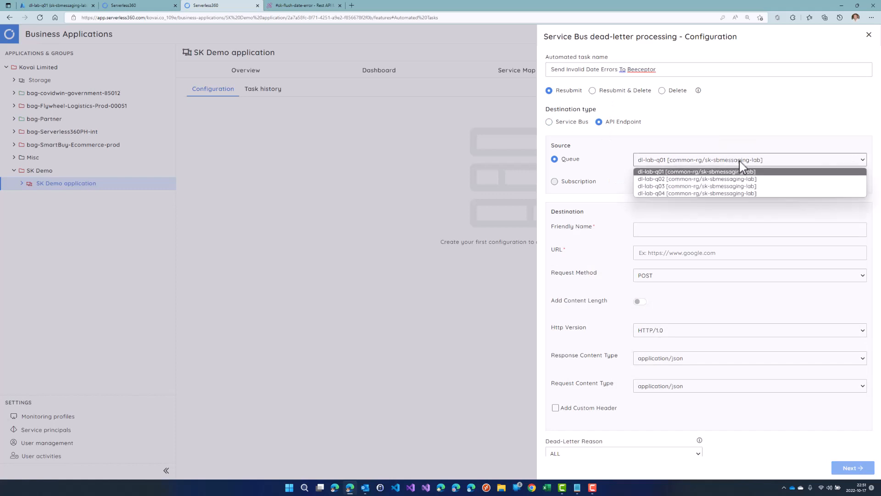
pyautogui.click(716, 172)
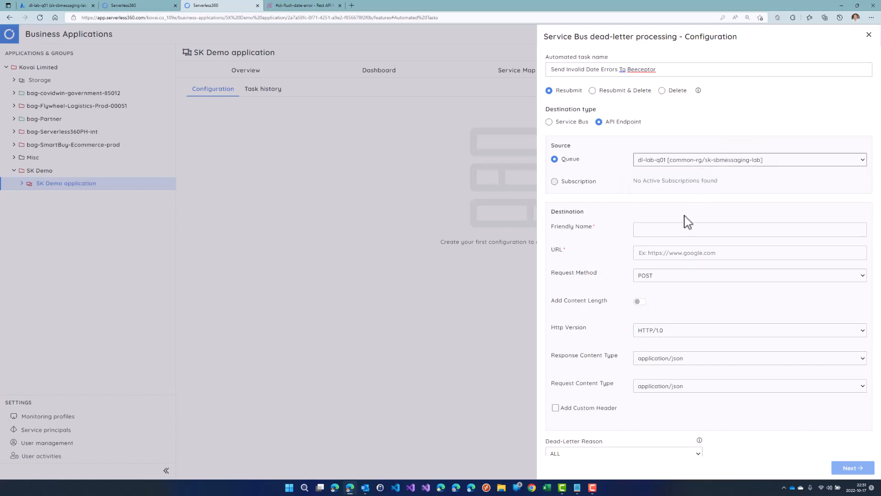
pyautogui.click(682, 231)
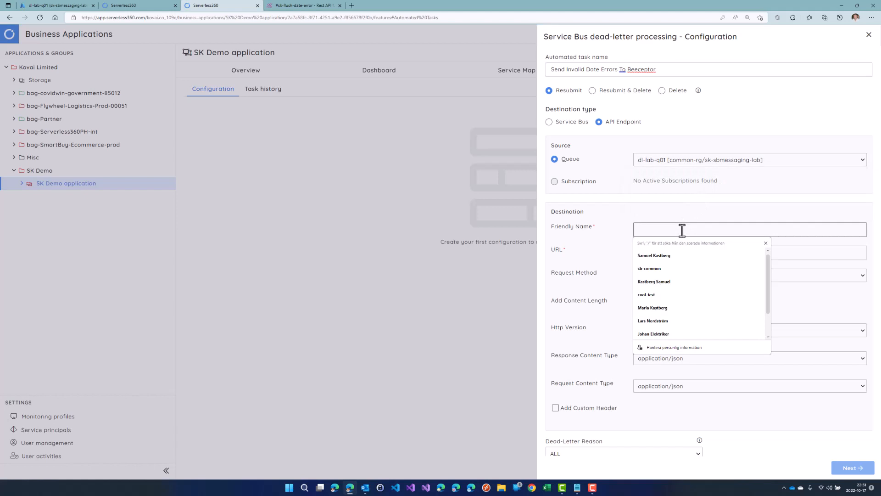
pyautogui.write('S')
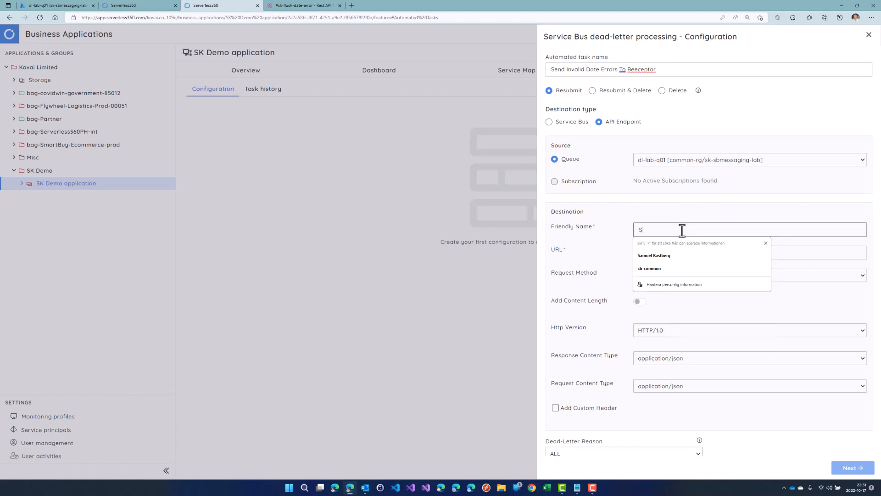
pyautogui.write('endToBe')
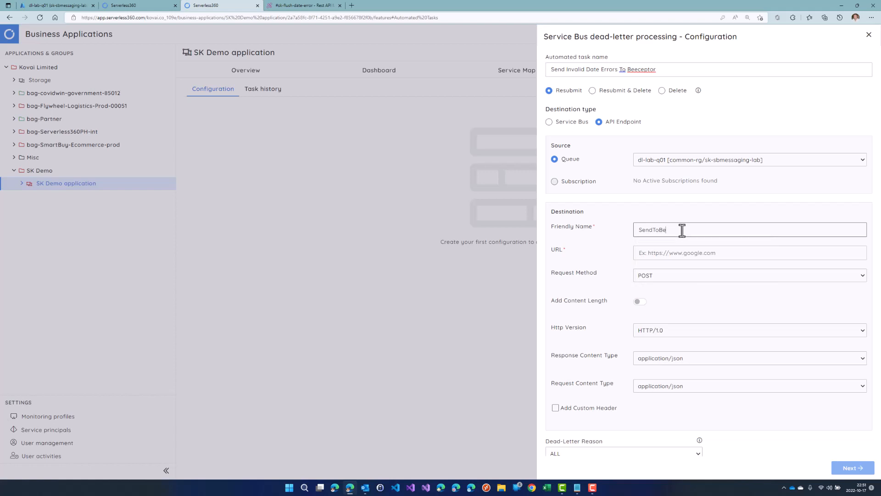
pyautogui.write('eceptor')
pyautogui.click(690, 252)
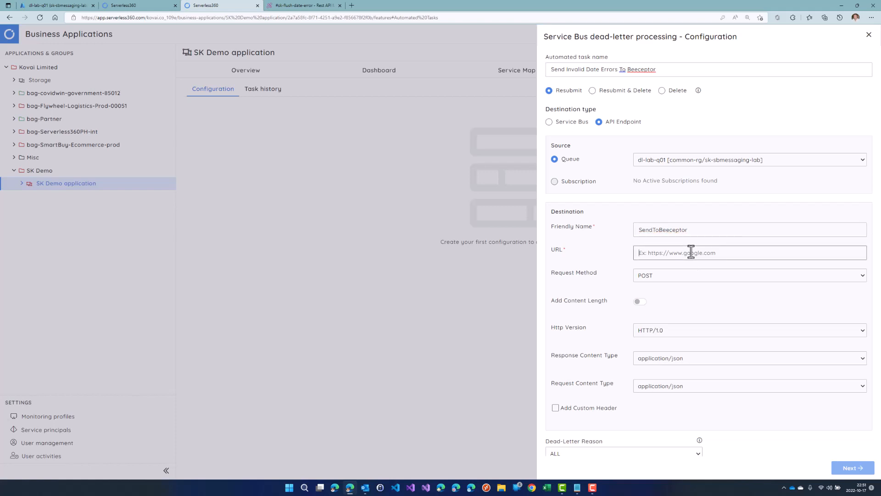
pyautogui.hotkey('ctrl', 'v')
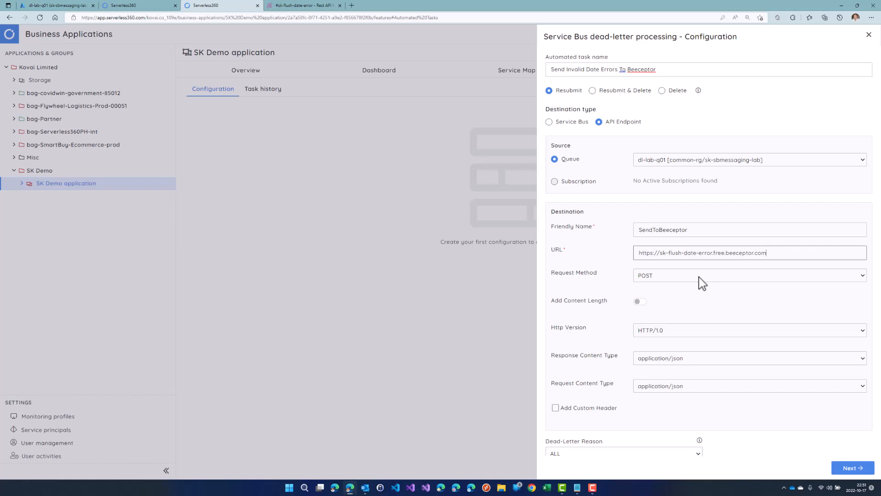
# Add a custom header named Sender with the value Serverless360 to the destination request.
pyautogui.scroll(-2, 706, 364)
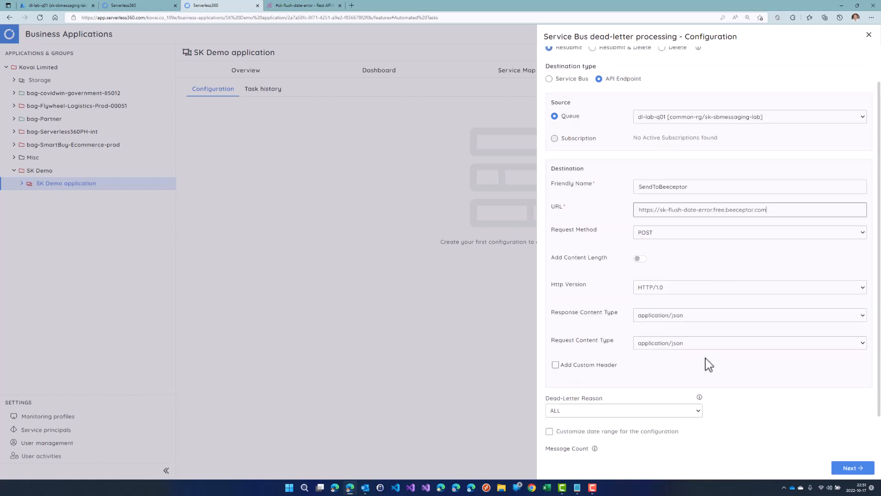
pyautogui.click(555, 322)
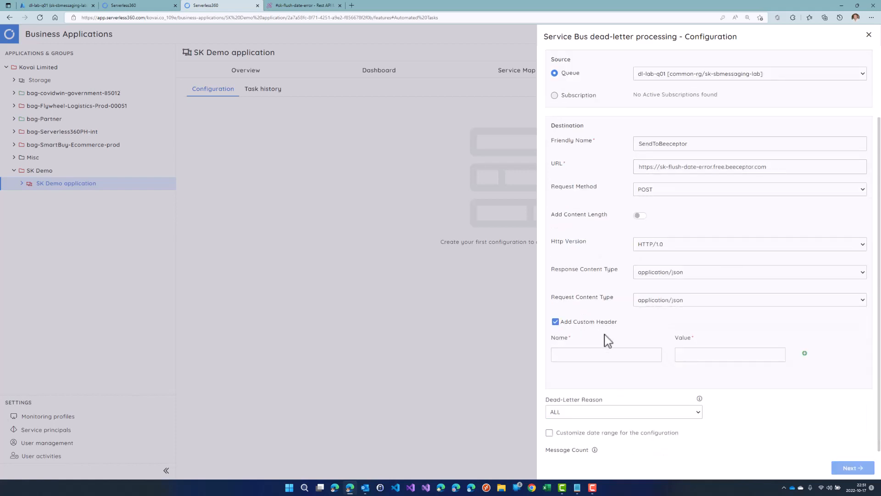
pyautogui.click(607, 354)
pyautogui.write('Sender')
pyautogui.press('Tab')
pyautogui.write('Server')
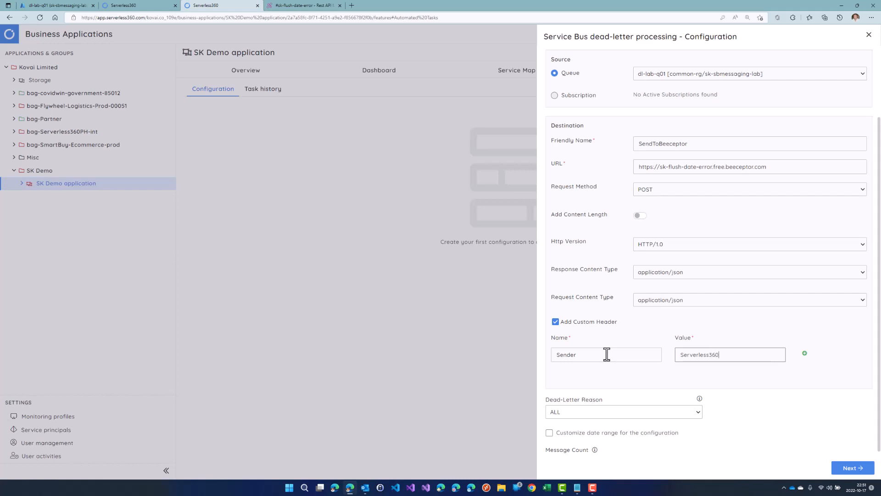
# Set the dead-letter reason to Others with the error reason "Invalid return date".
pyautogui.click(616, 415)
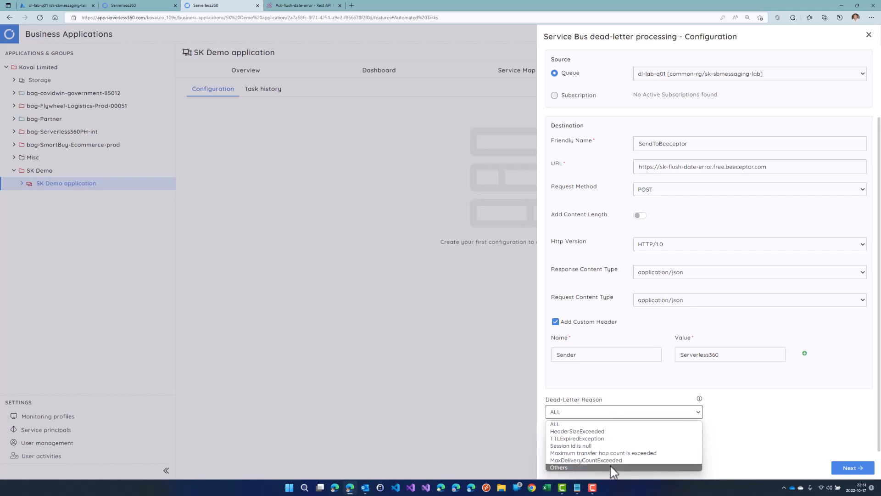
pyautogui.click(611, 467)
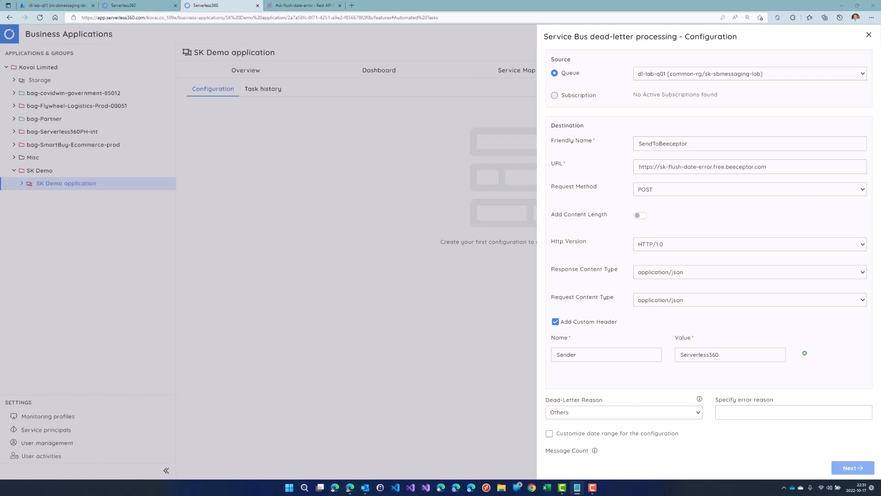
pyautogui.click(756, 412)
pyautogui.write('Invalid return date')
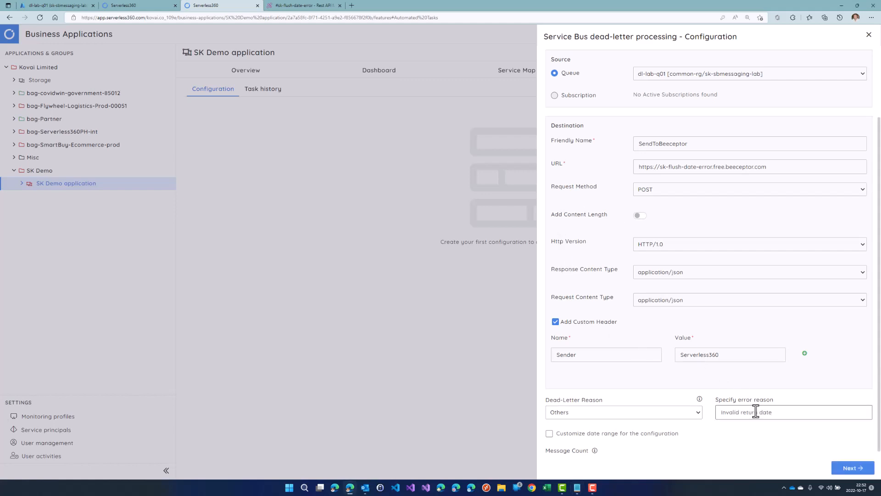
# Enable backing up messages before resubmitting and continue to the task's schedule.
pyautogui.scroll(-1, 756, 413)
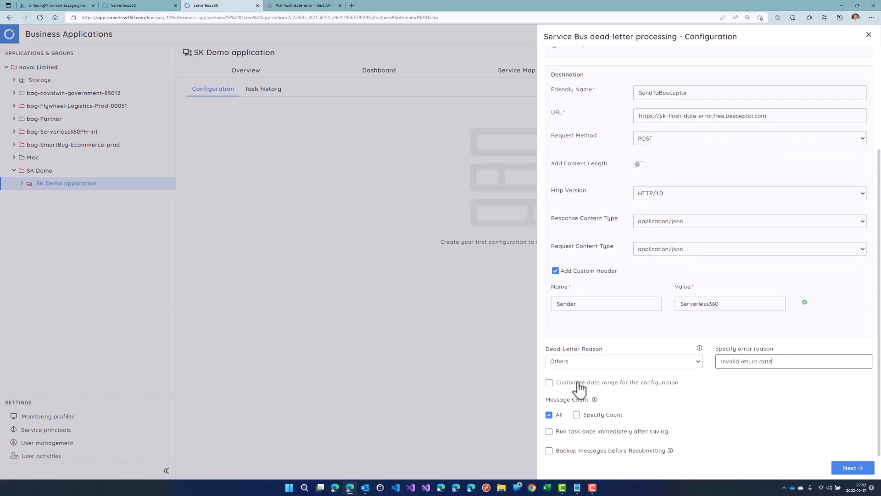
pyautogui.click(579, 450)
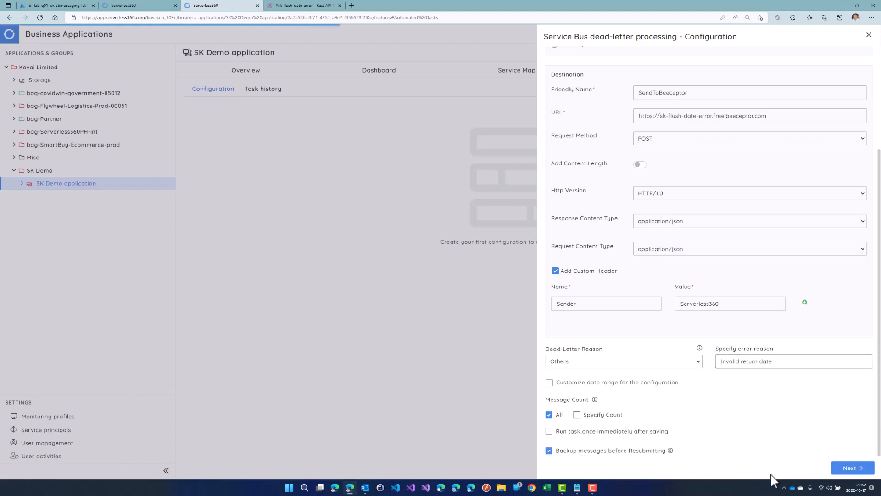
pyautogui.click(852, 469)
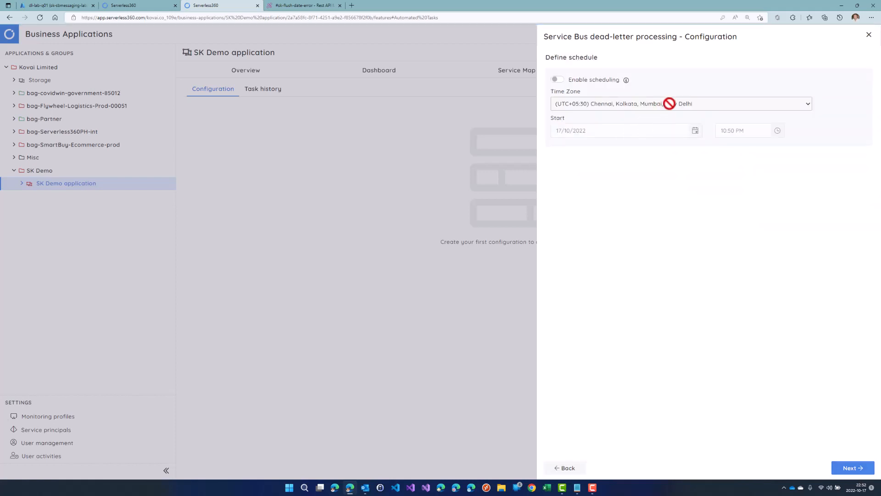
# Enable scheduling in the (UTC+01:00) Amsterdam, Berlin, Bern, Rome, Stockholm, Vienna time zone, starting at 10:55 PM, and save the task.
pyautogui.click(557, 79)
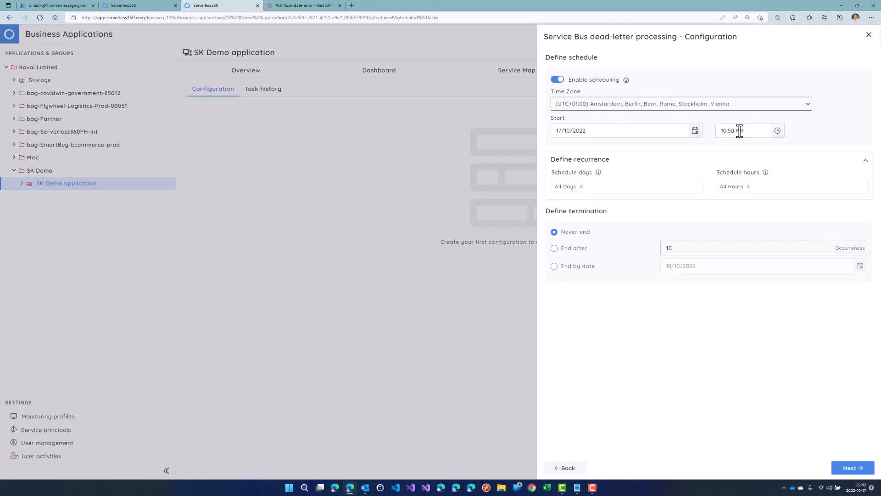
pyautogui.click(776, 132)
pyautogui.click(769, 284)
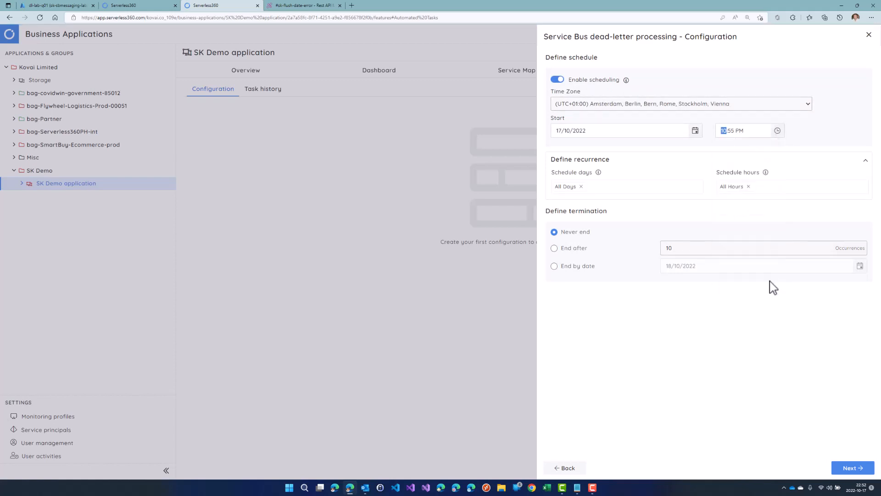
pyautogui.click(858, 471)
pyautogui.click(852, 469)
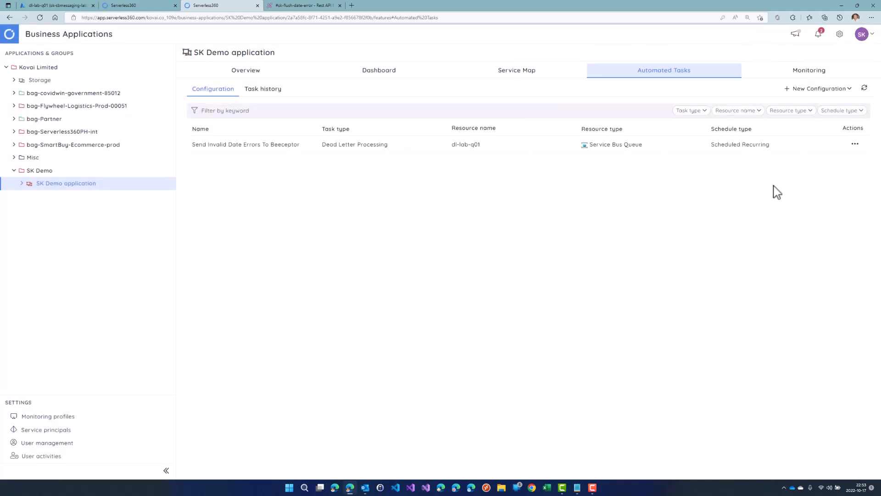
# Start another Service Bus dead-letter processing task with the Delete action, named "Delete Invalid Dates".
pyautogui.click(817, 91)
pyautogui.moveTo(786, 110)
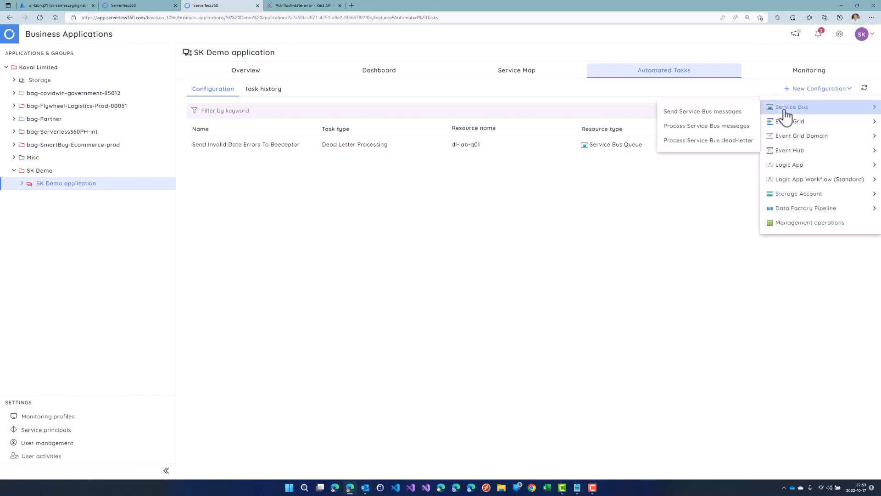
pyautogui.click(707, 141)
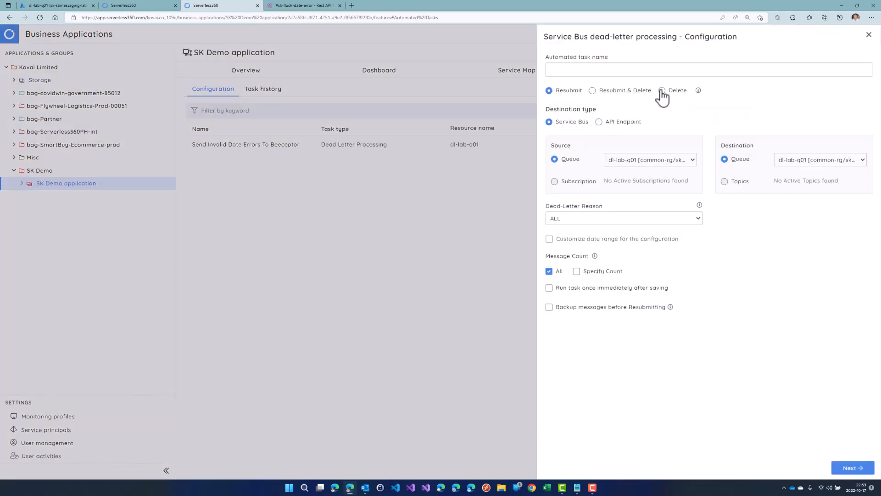
pyautogui.click(661, 91)
pyautogui.click(629, 70)
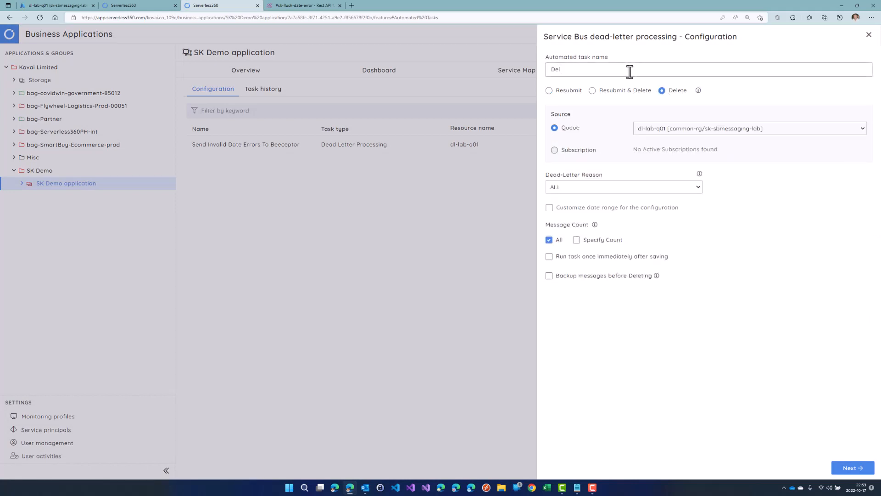
pyautogui.write('Delete Invalid Dates')
# Set the dead-letter reason to Others with the error reason "Invalid return date" and continue to the delete task's schedule.
pyautogui.click(633, 188)
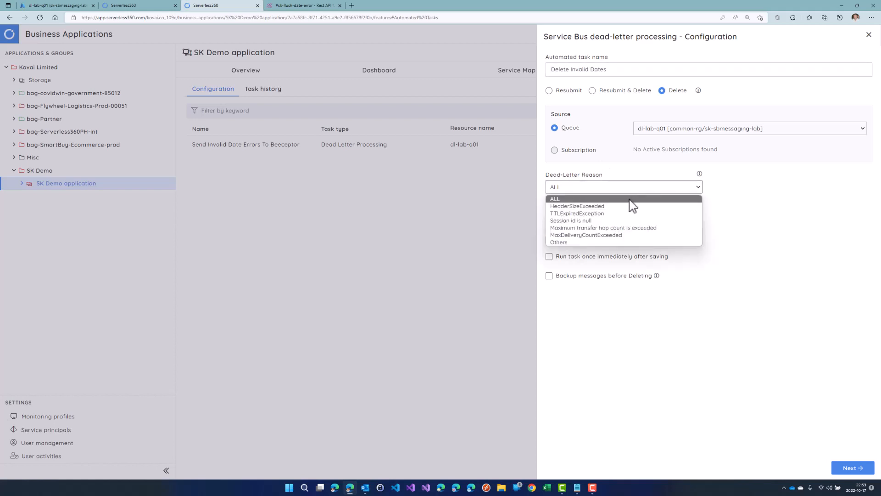
pyautogui.click(616, 244)
pyautogui.click(763, 192)
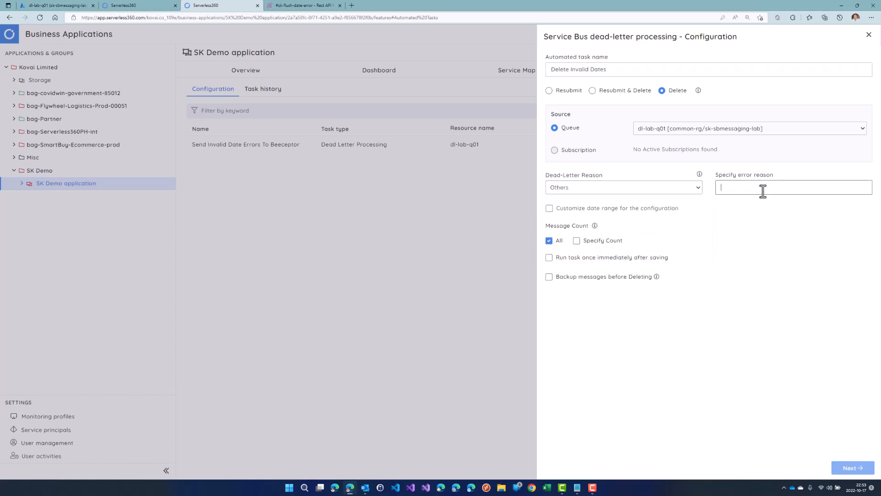
pyautogui.write('Invalid return date')
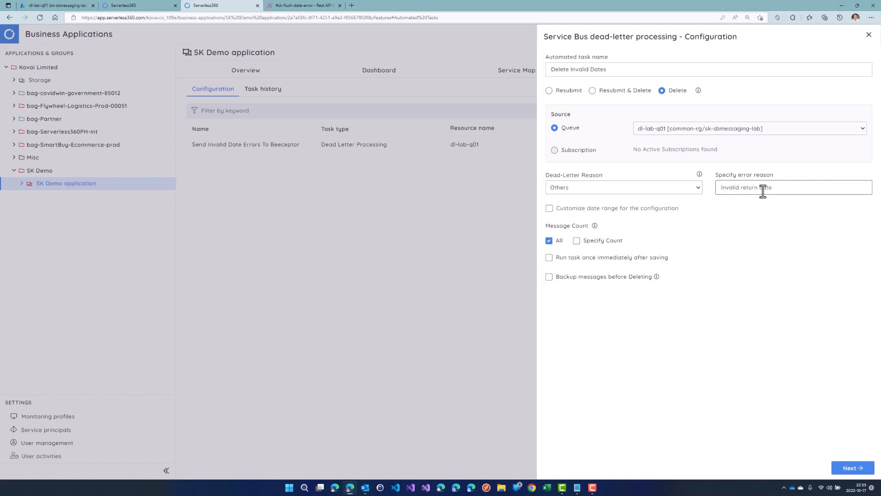
pyautogui.click(854, 468)
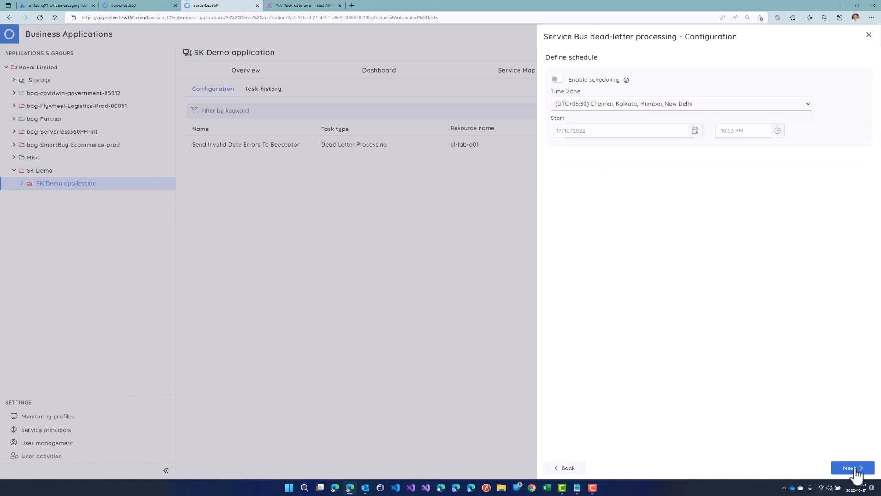
# Schedule the delete task in the (UTC+01:00) Amsterdam, Berlin, Bern, Rome, Stockholm, Vienna time zone, starting at 11:00 PM, and save it.
pyautogui.click(557, 79)
pyautogui.click(595, 104)
pyautogui.scroll(5, 733, 152)
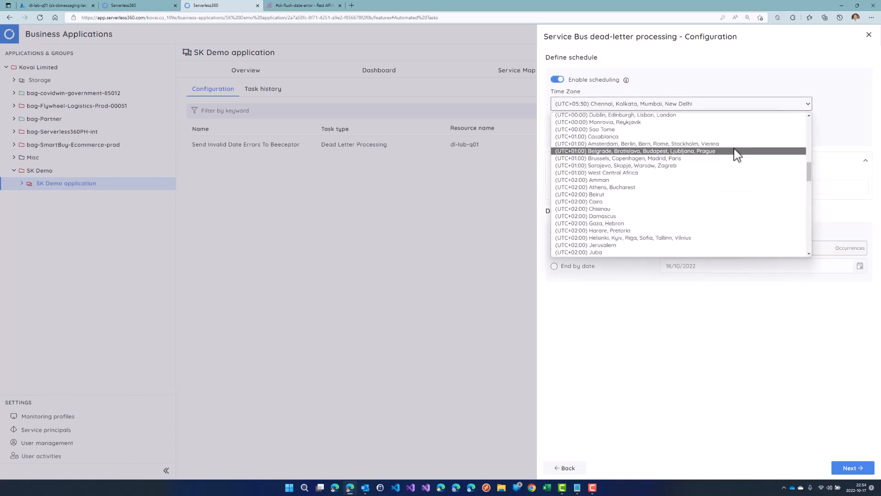
pyautogui.click(732, 145)
pyautogui.click(776, 131)
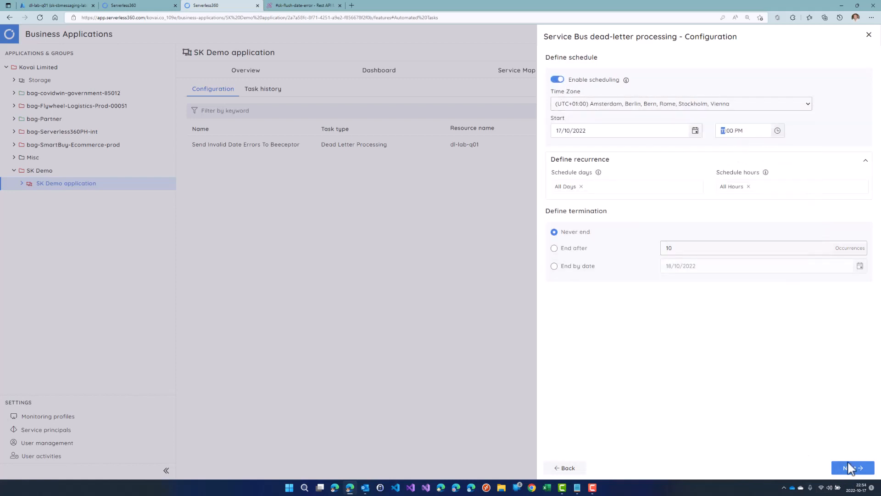
pyautogui.click(853, 467)
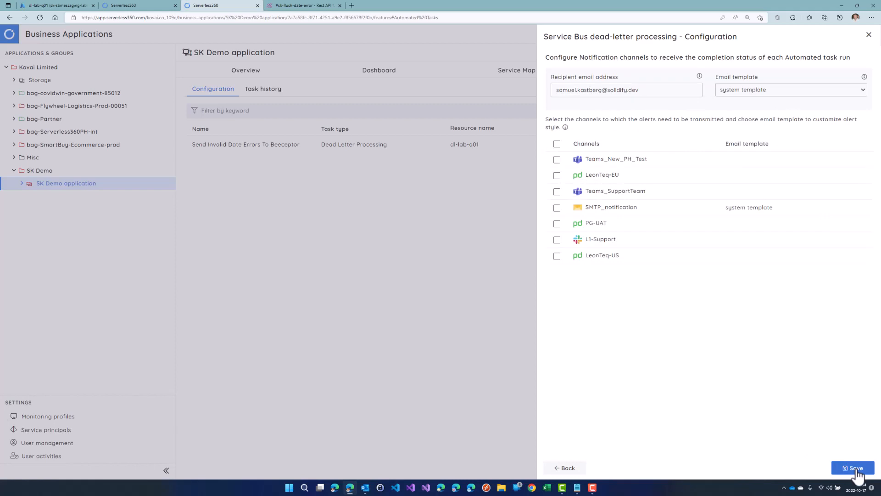
pyautogui.click(853, 468)
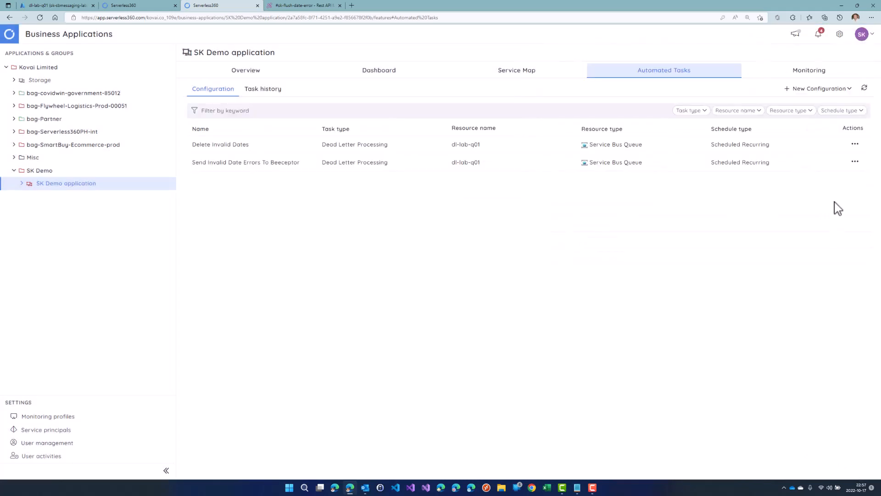
# Run the automated task "Send Invalid Date Errors To Beeceptor" immediately.
pyautogui.click(855, 161)
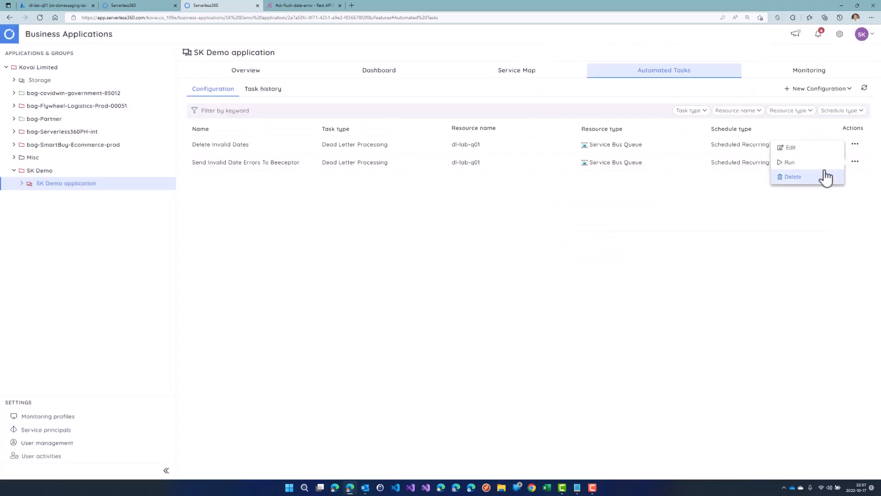
pyautogui.click(813, 163)
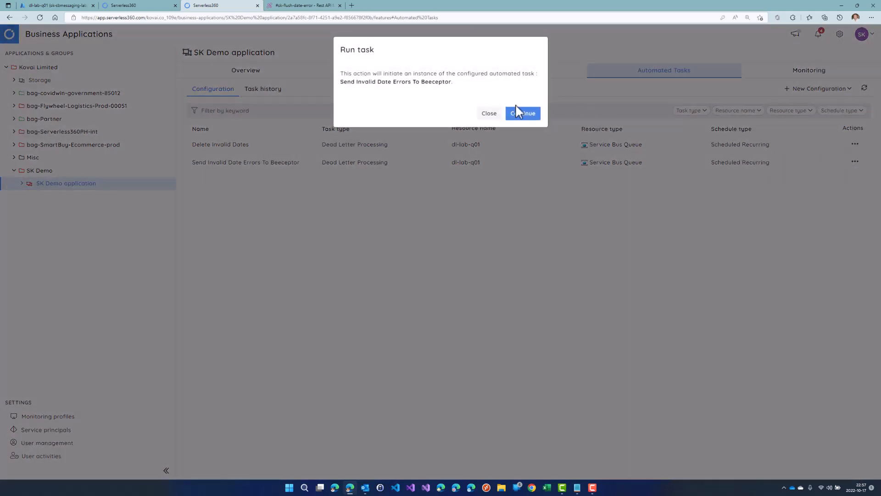
pyautogui.click(517, 112)
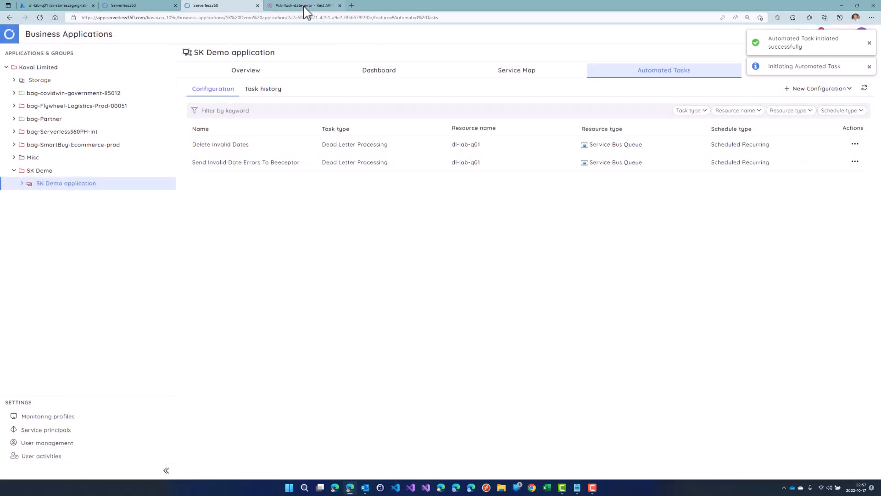
# Switch to the Beeceptor console and inspect the body and headers of the newest POST request.
pyautogui.click(304, 5)
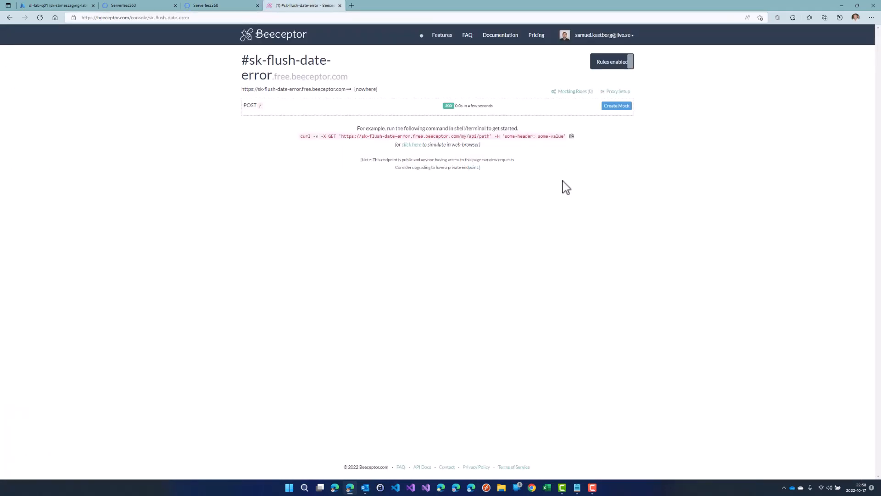
pyautogui.click(260, 110)
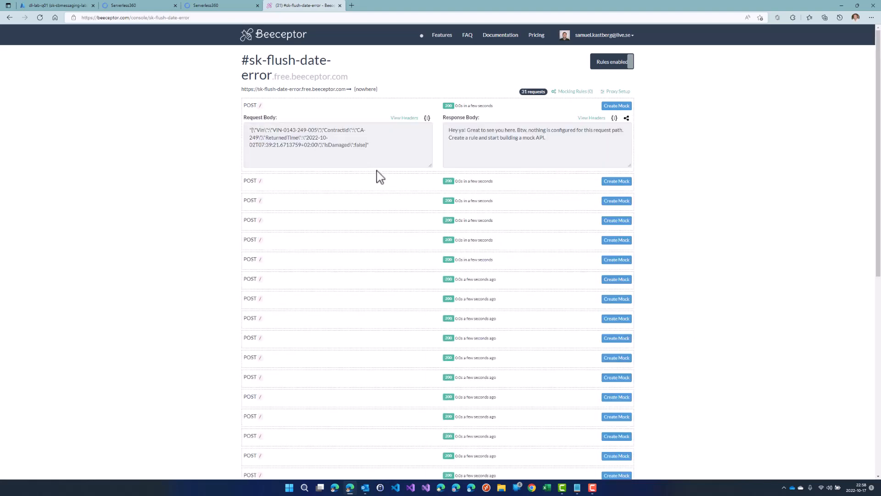
pyautogui.click(404, 118)
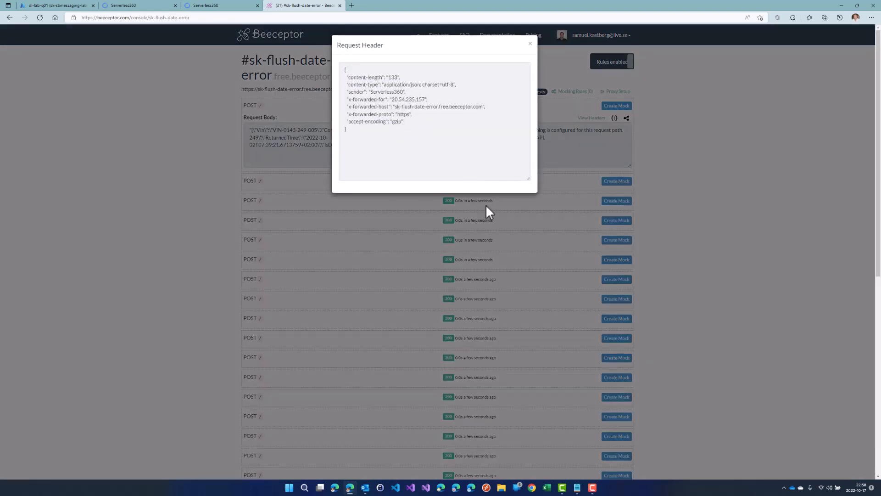
pyautogui.click(529, 46)
pyautogui.hotkey('ctrl', '1')
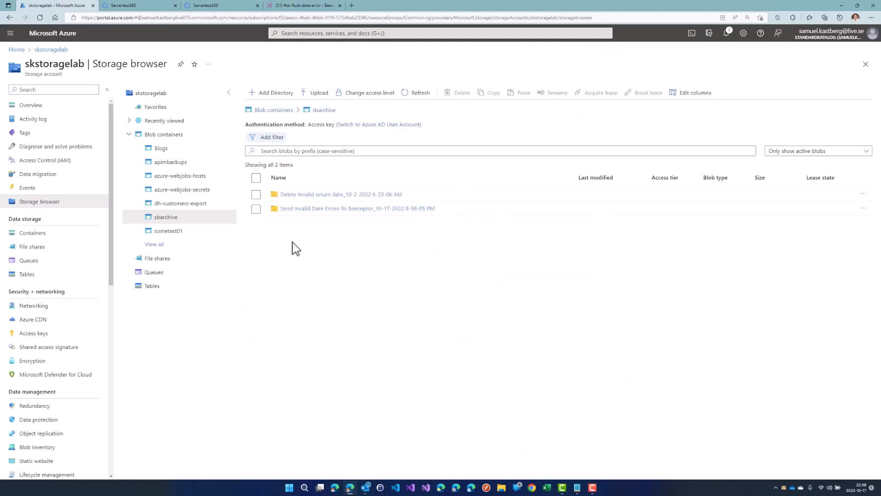
pyautogui.click(349, 210)
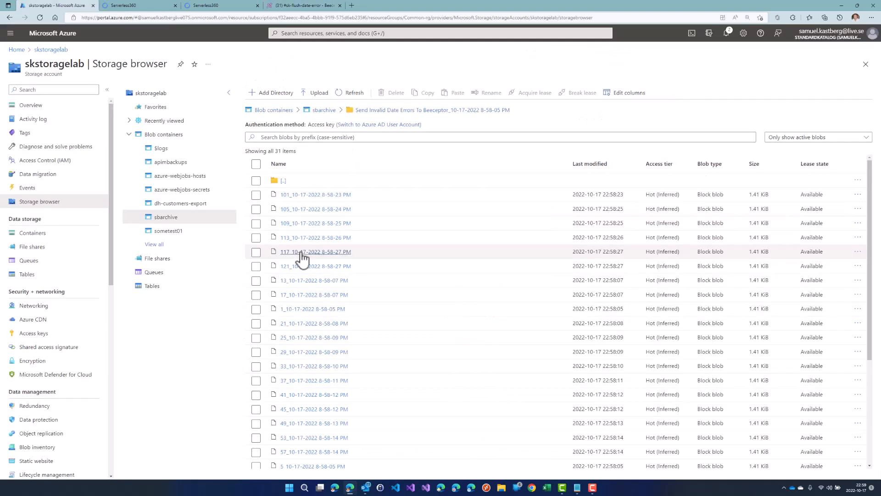
pyautogui.click(302, 252)
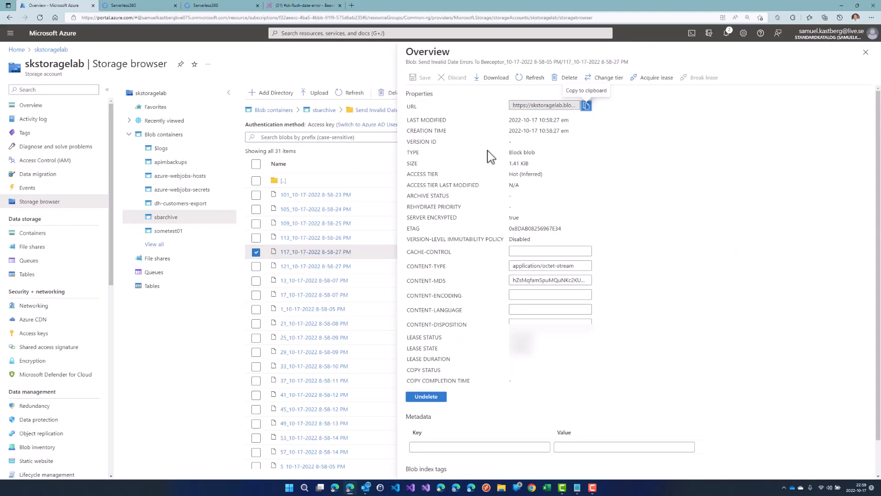
pyautogui.click(482, 87)
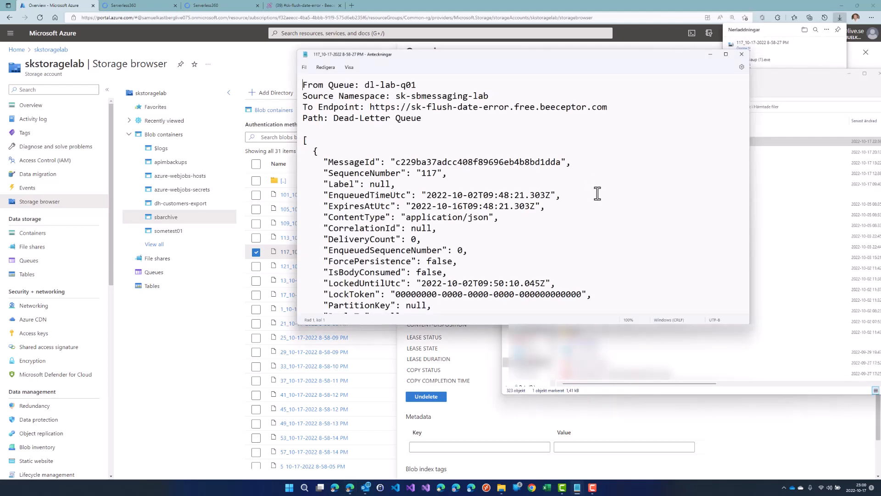
pyautogui.scroll(-9, 597, 194)
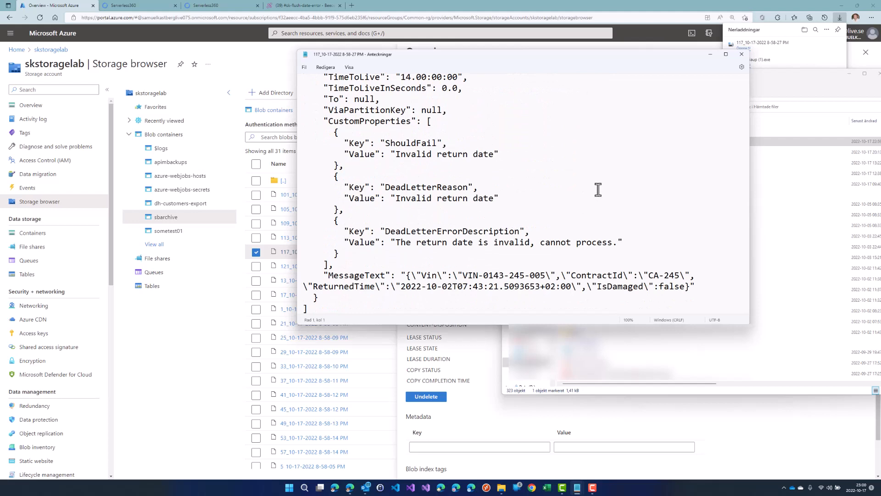
pyautogui.scroll(10, 597, 189)
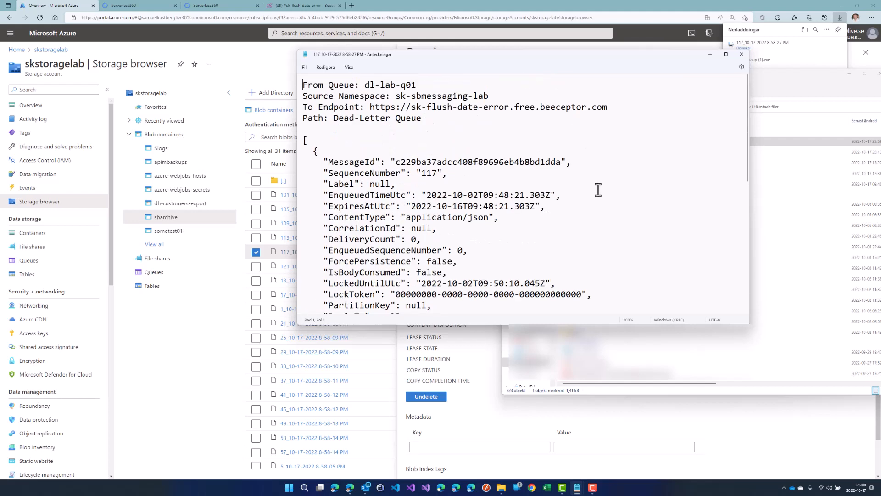
# Review the Serverless360 notifications and read the resubmit task, queue alert and delete task e-mails in Outlook.
pyautogui.hotkey('alt', 'Tab')
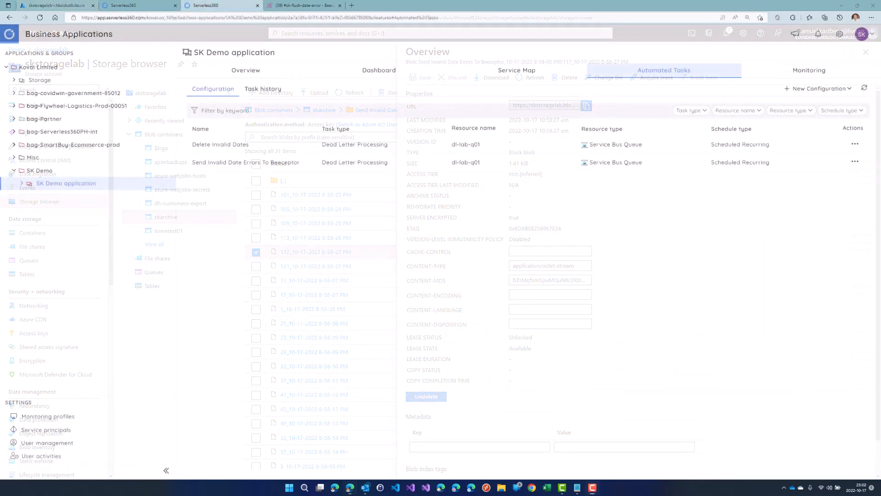
pyautogui.click(818, 35)
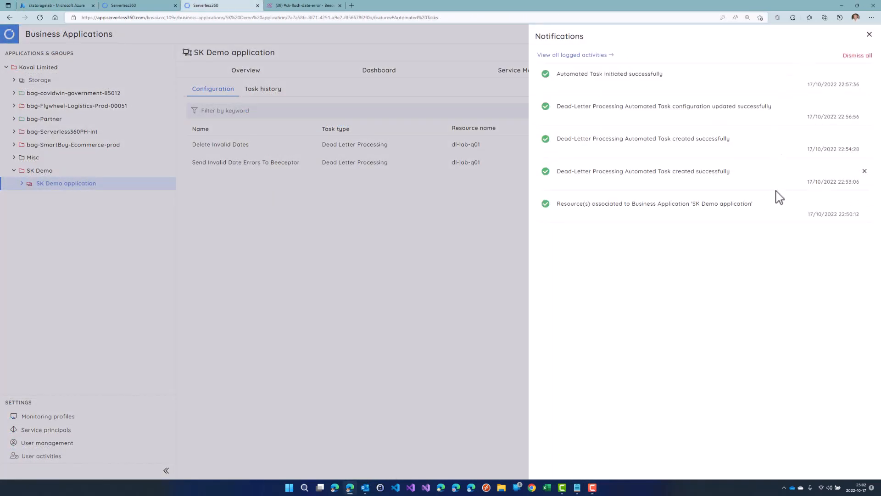
pyautogui.click(365, 488)
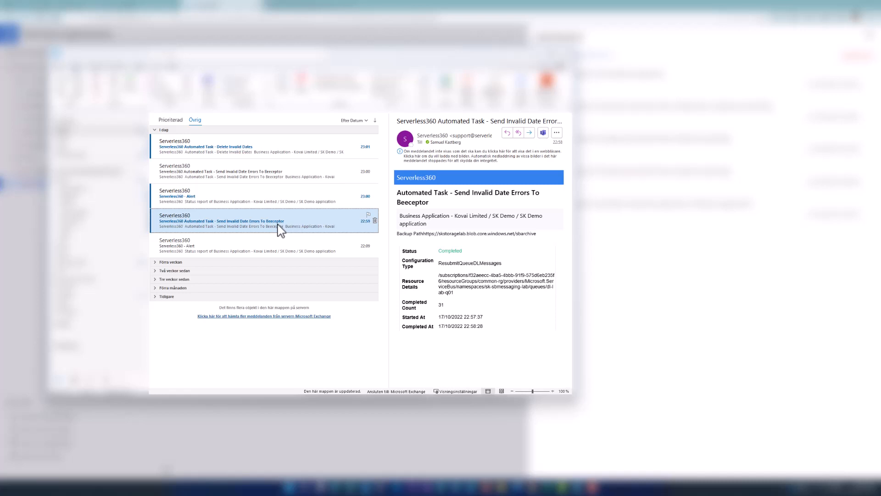
pyautogui.click(272, 198)
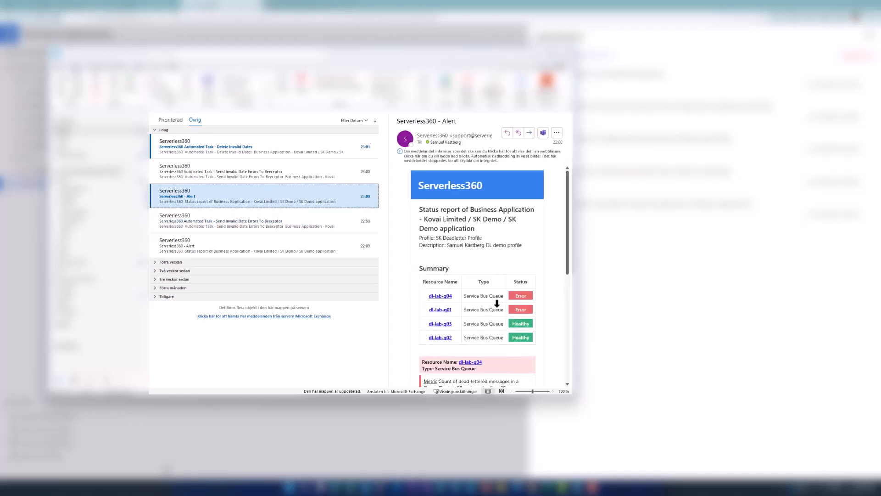
pyautogui.scroll(-5, 522, 326)
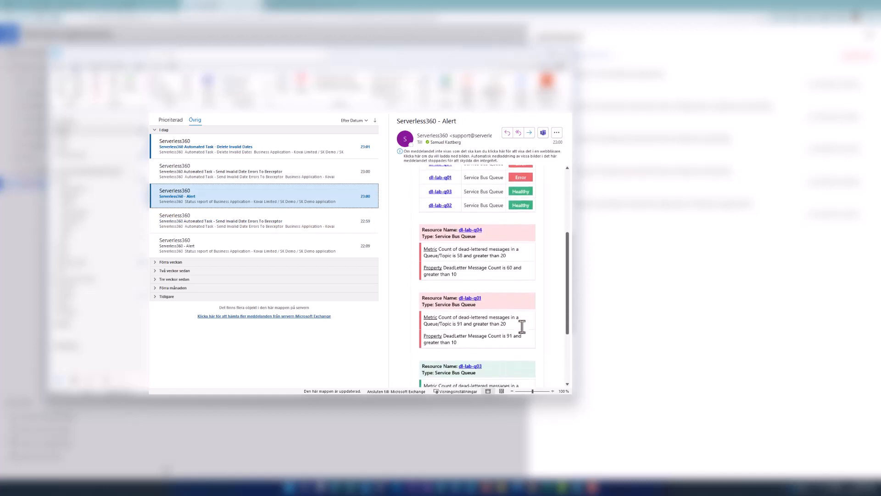
pyautogui.scroll(-2, 522, 326)
pyautogui.scroll(-2, 521, 326)
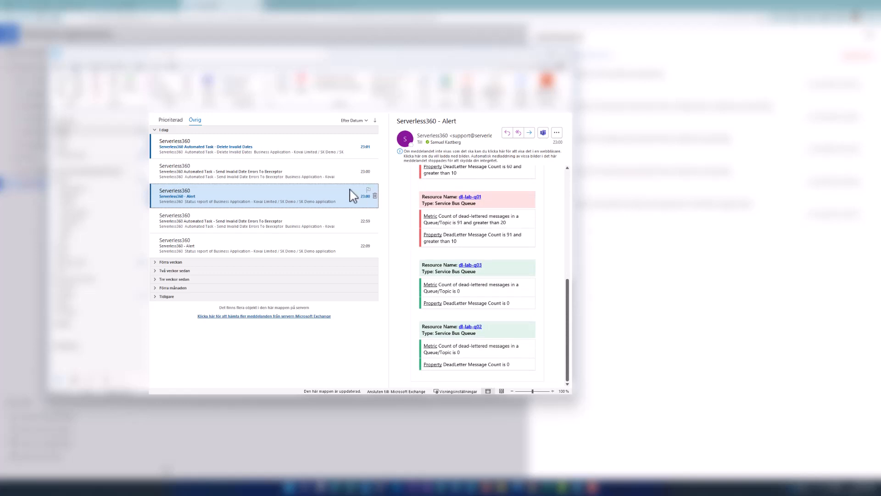
pyautogui.click(285, 156)
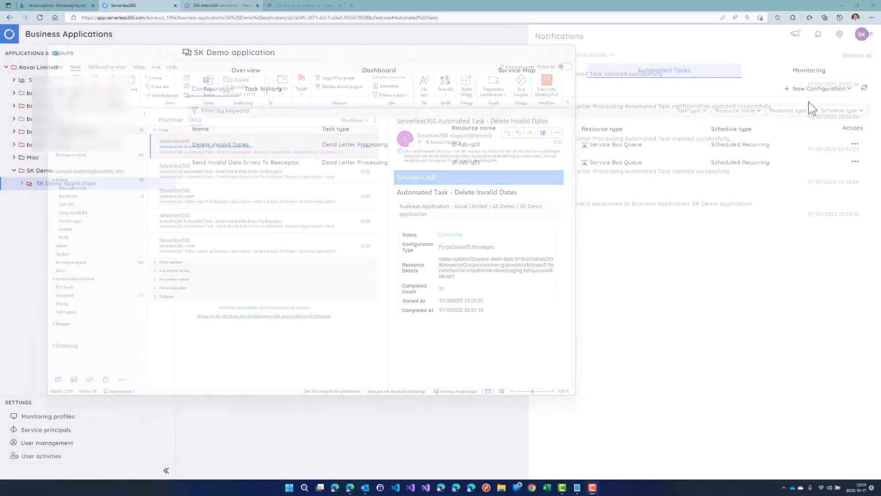
# Back in Serverless360, start a Service Bus dead-letter processing task with Resubmit & Delete, using queue dl-lab-q02 as the destination.
pyautogui.click(817, 92)
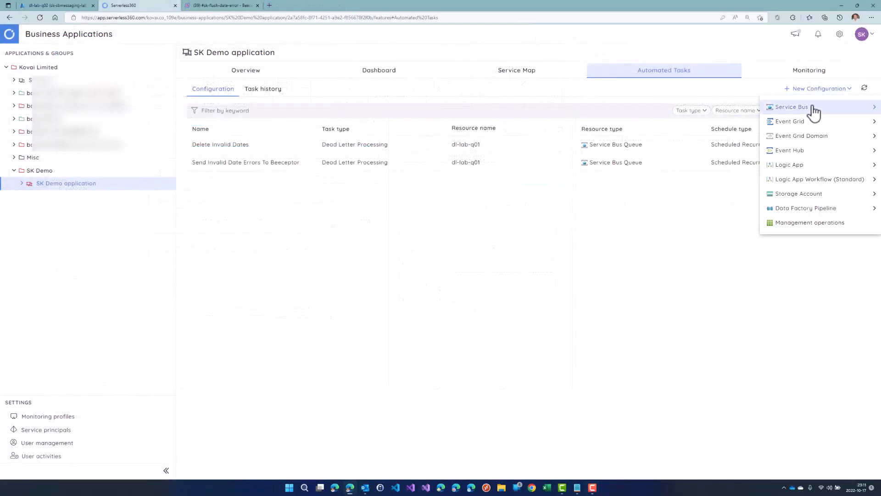
pyautogui.moveTo(804, 108)
pyautogui.click(722, 140)
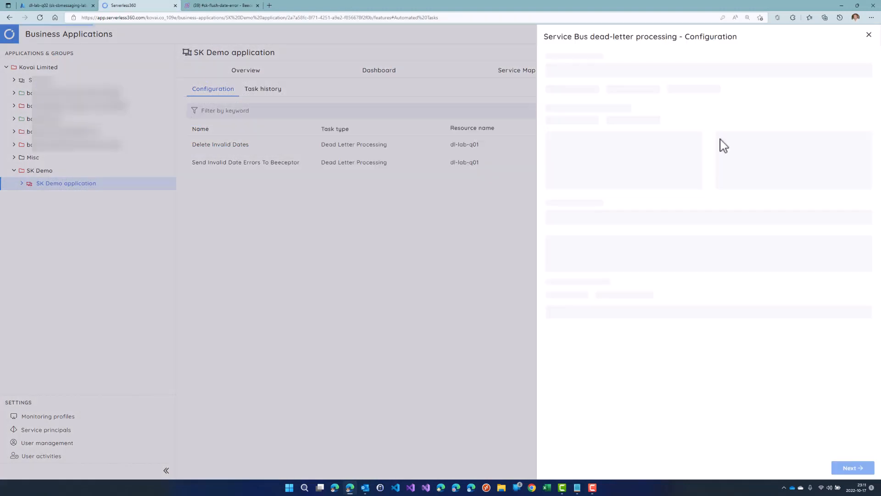
pyautogui.click(592, 90)
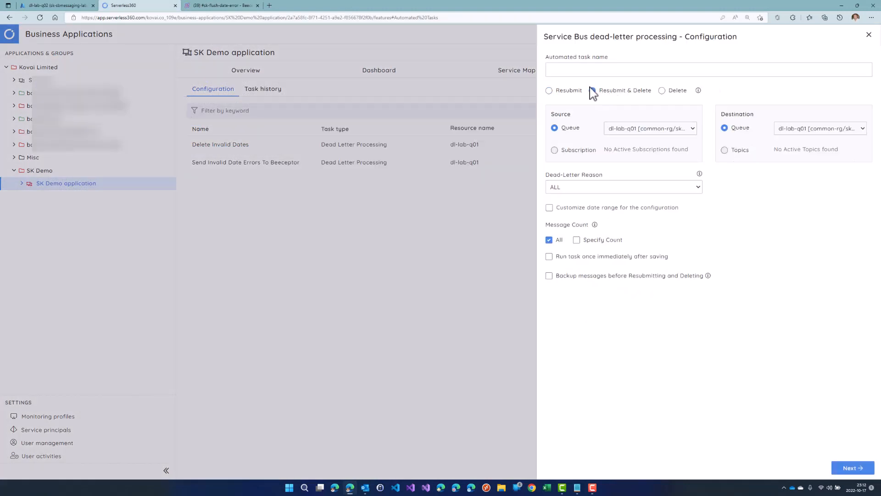
pyautogui.click(831, 131)
pyautogui.click(823, 147)
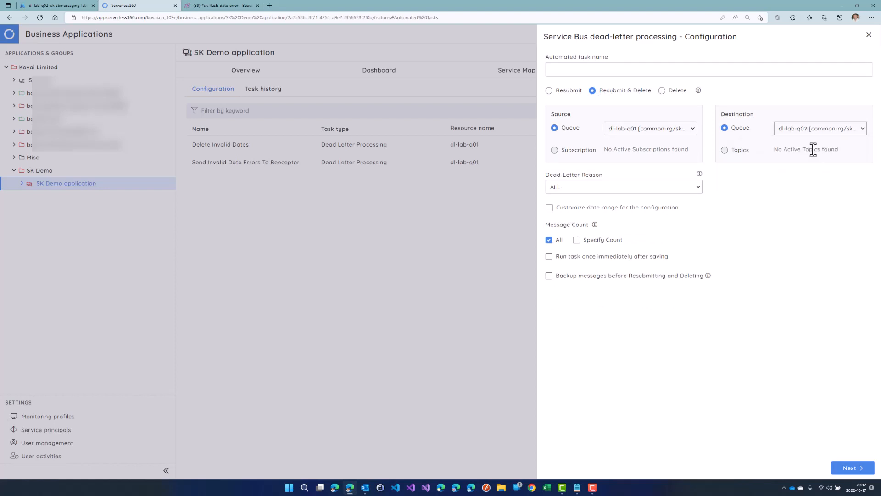
# Set the dead-letter reason to Others with the error reason "Invalid Schema" and name the task "Resubmit Invalid Schema to dl-lab-q02".
pyautogui.click(687, 188)
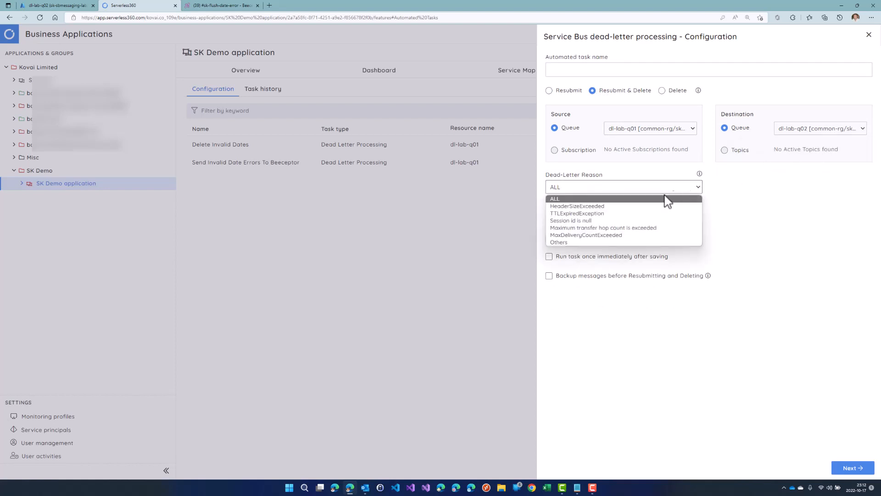
pyautogui.click(614, 243)
pyautogui.click(733, 188)
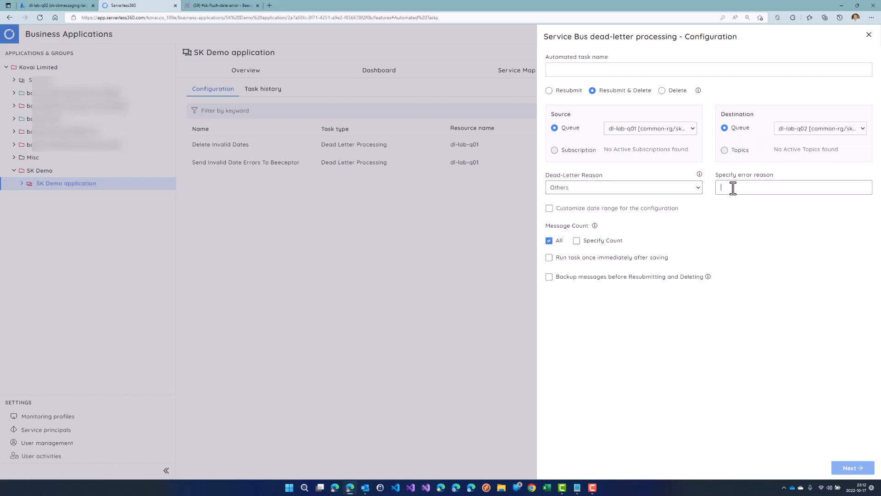
pyautogui.write('Invalid Schema')
pyautogui.click(596, 69)
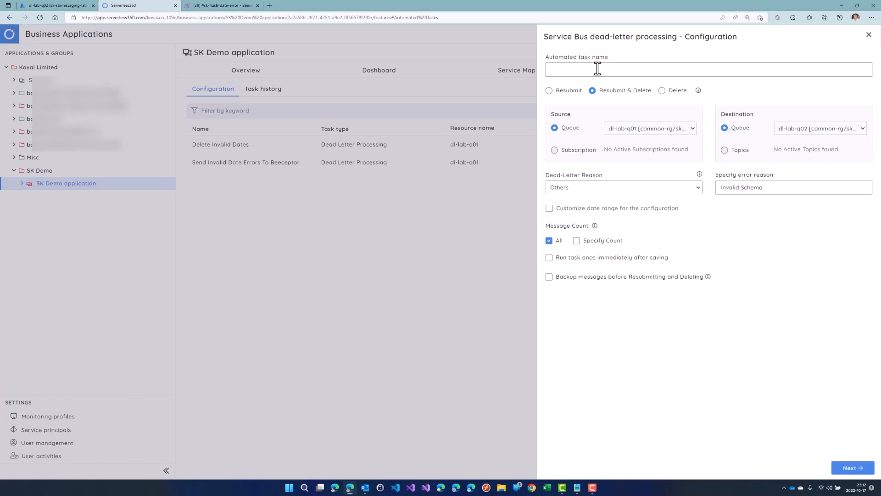
pyautogui.write('Resubmit Invalid Schema to dl-lab-q02')
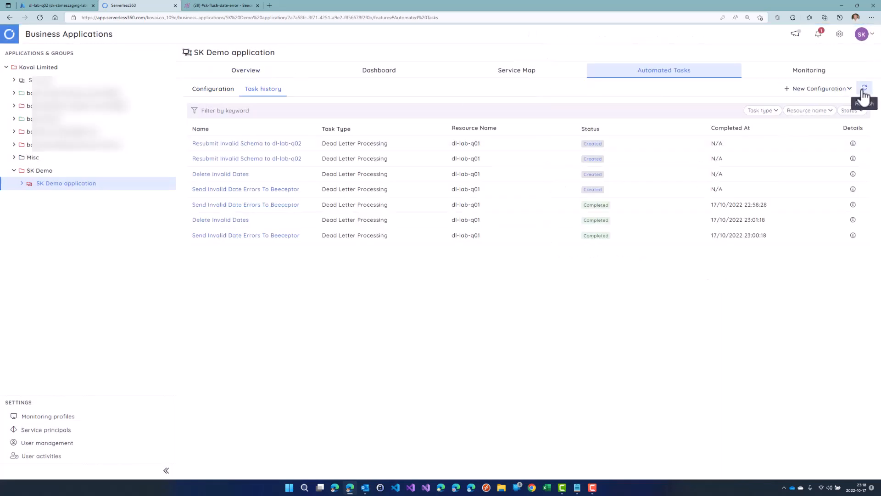
# Refresh the task history to check the status of the "Resubmit Invalid Schema to dl-lab-q02" run.
pyautogui.click(864, 88)
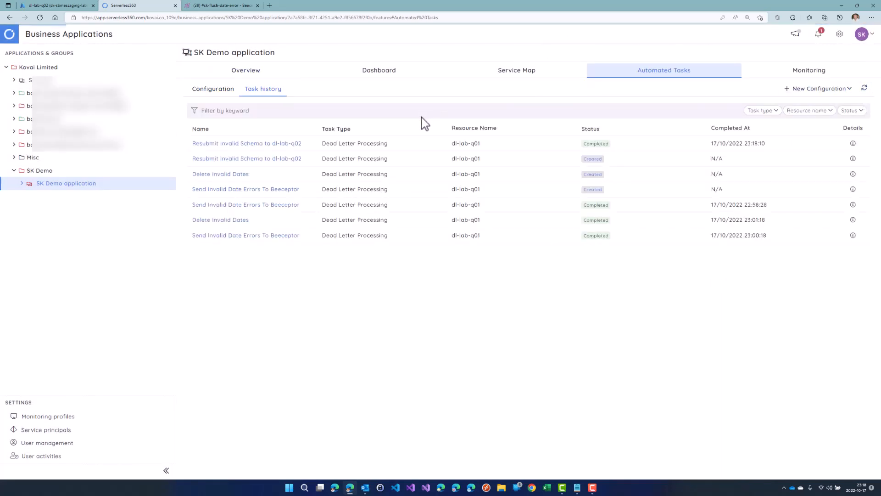